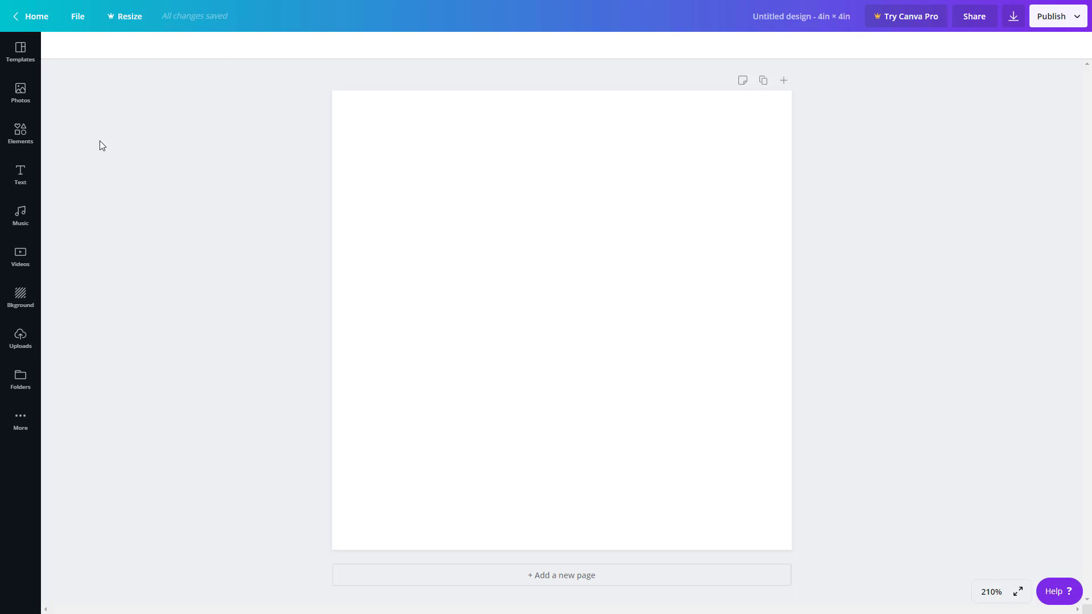
- Browse the Text panel's font combinations, then search them for 'party'
left_click(26, 181)
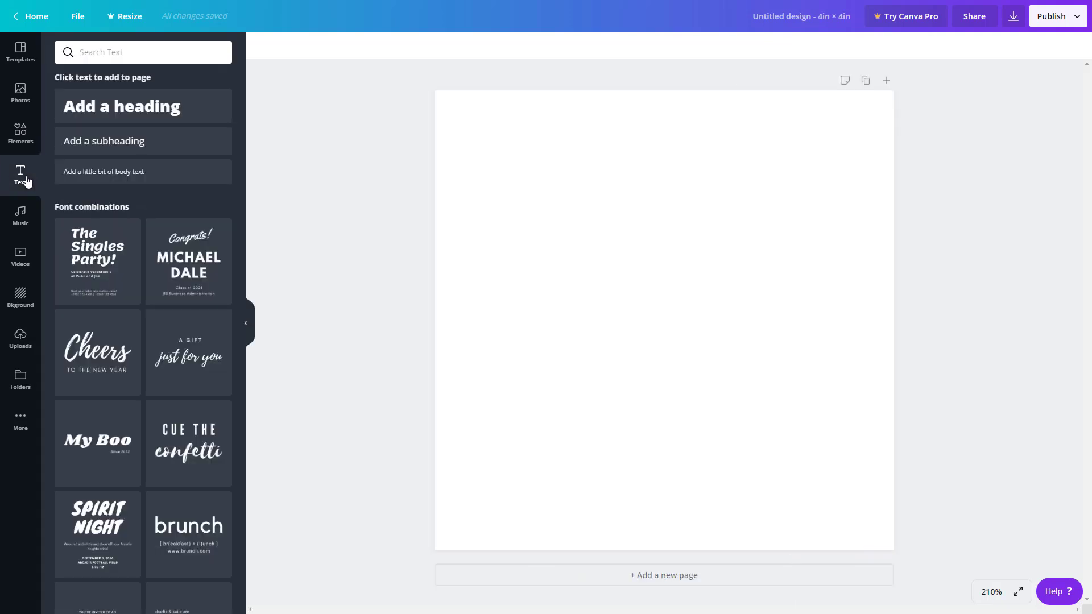
scroll(175, 309, "down", 5)
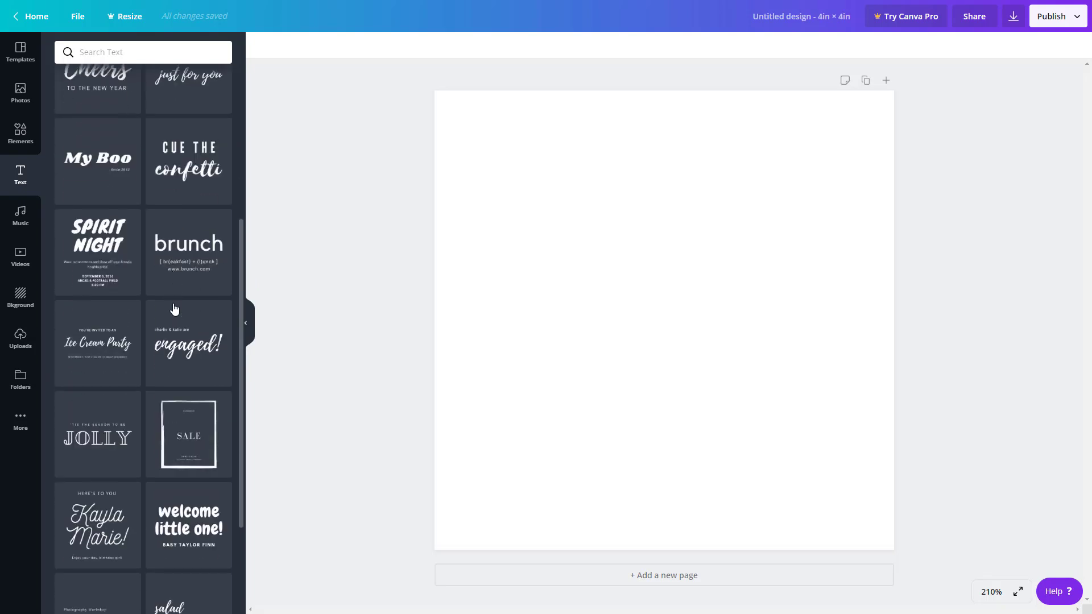
scroll(175, 309, "down", 5)
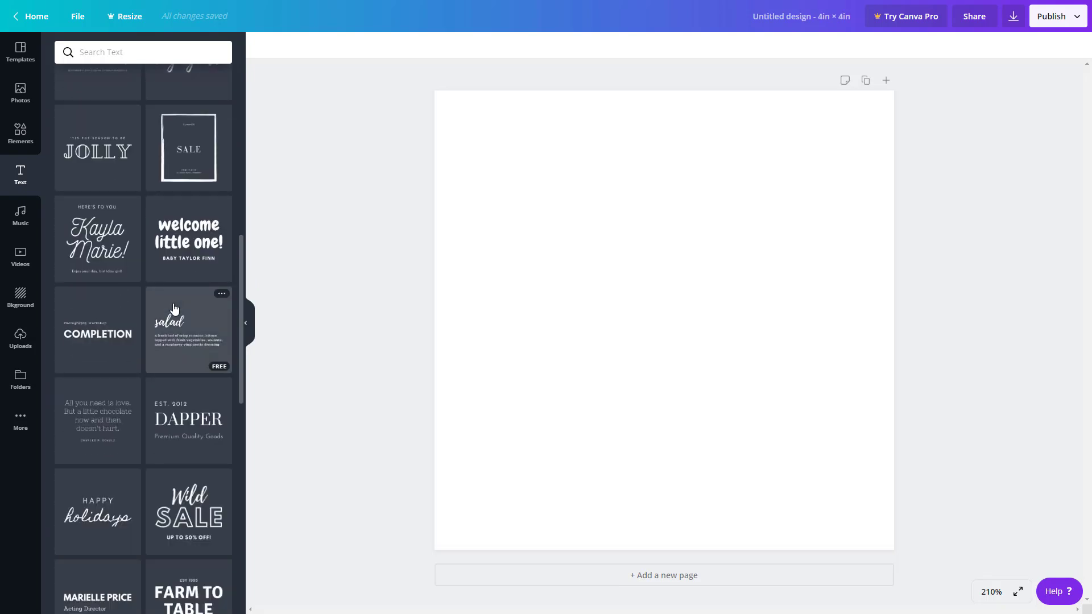
scroll(175, 309, "up", 10)
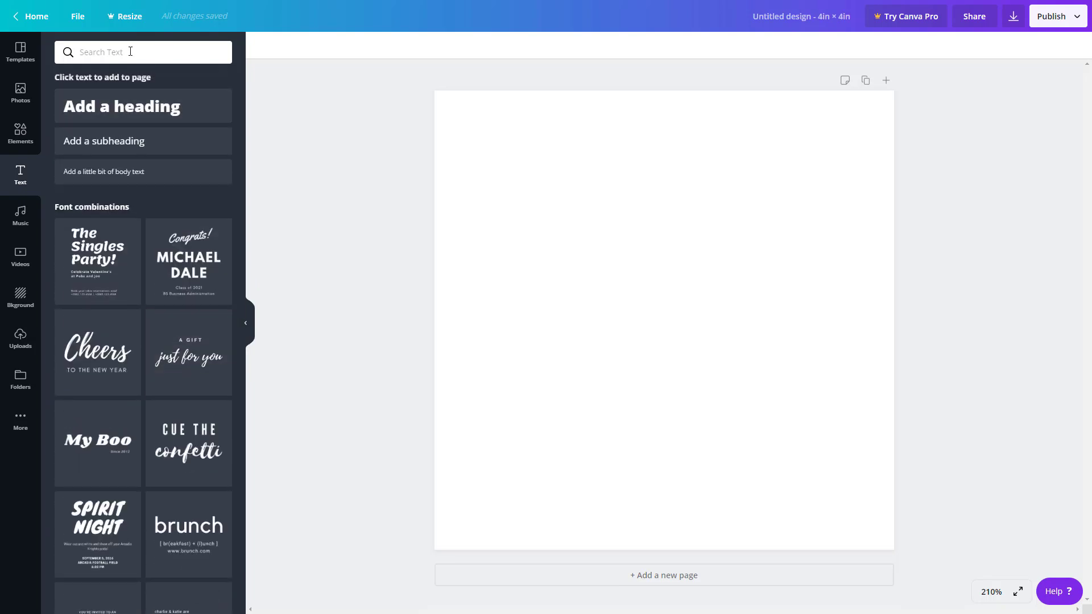
left_click(130, 52)
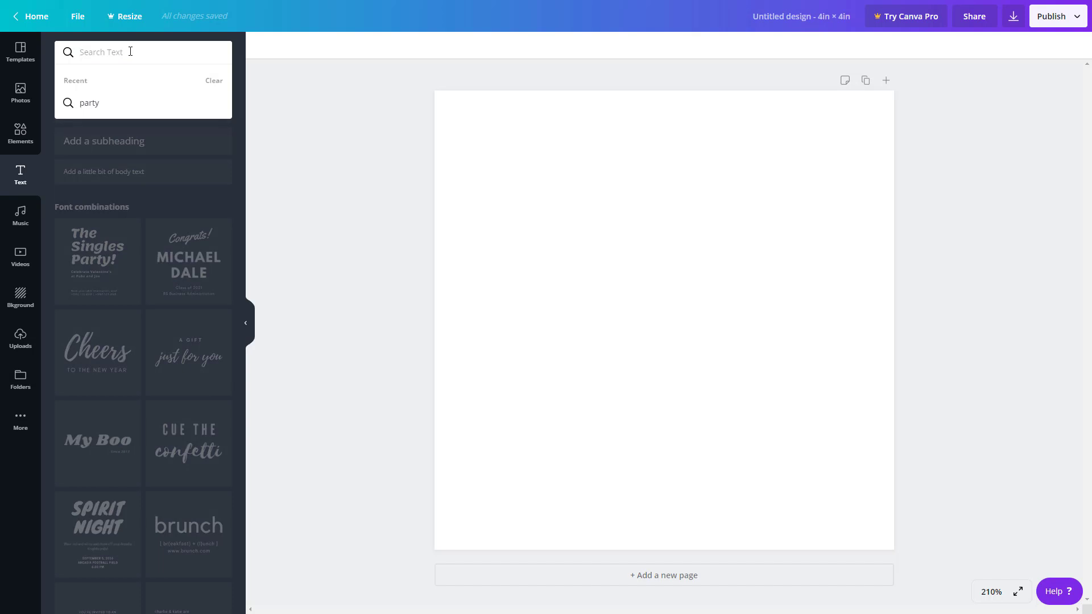
type("party")
key("Return")
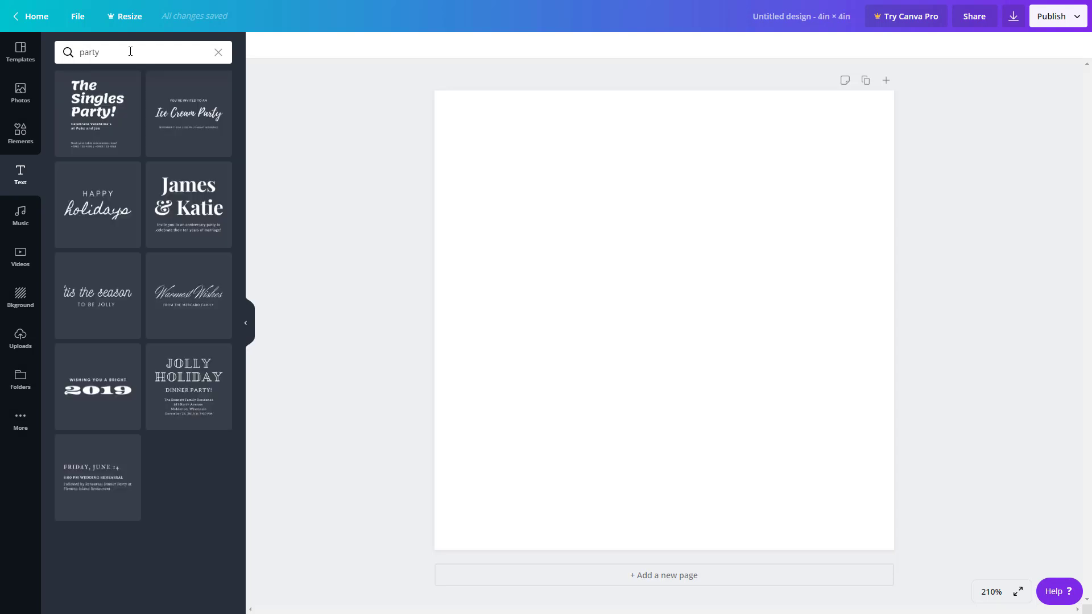
- Insert the Ice Cream Party combo and retype it as 'TutorTube' and 'LESSONS AT YOUR CONVENIENCE'
left_click(198, 127)
left_click(647, 317)
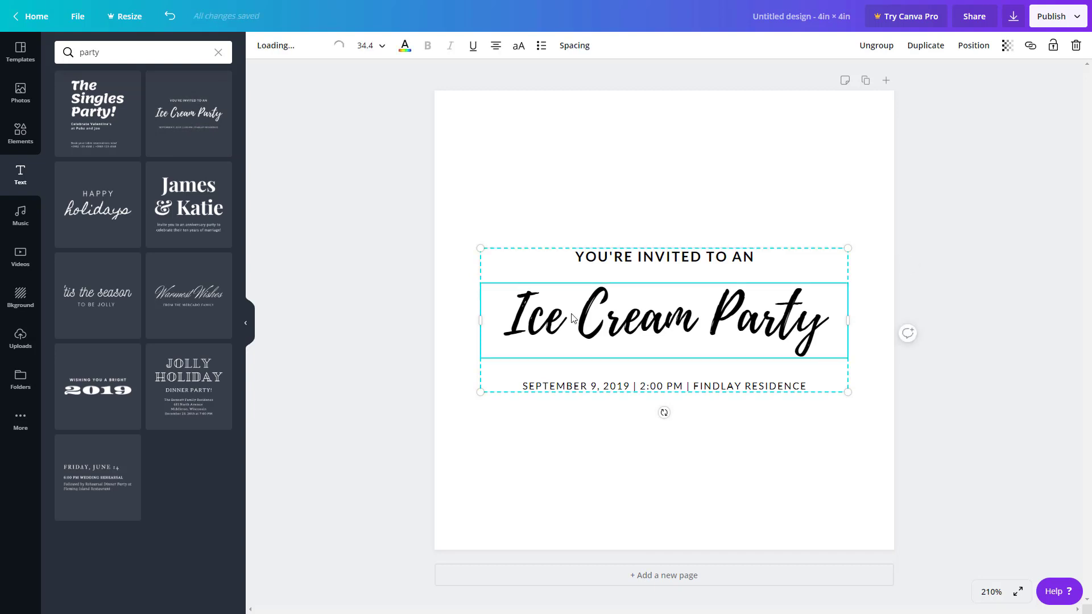
double_click(732, 316)
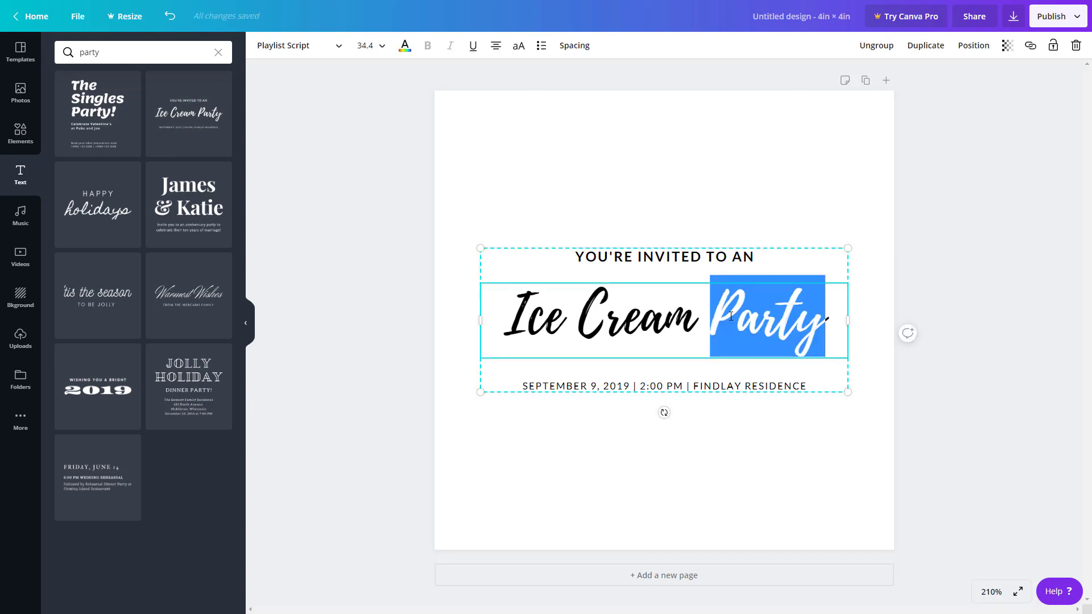
triple_click(671, 316)
type("TutorTube")
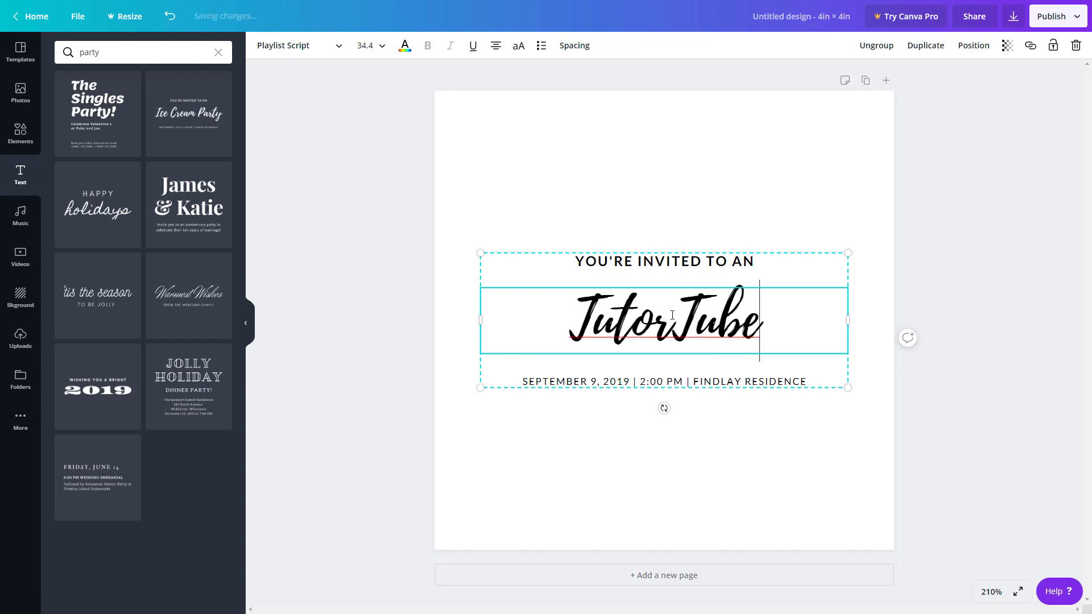
triple_click(786, 382)
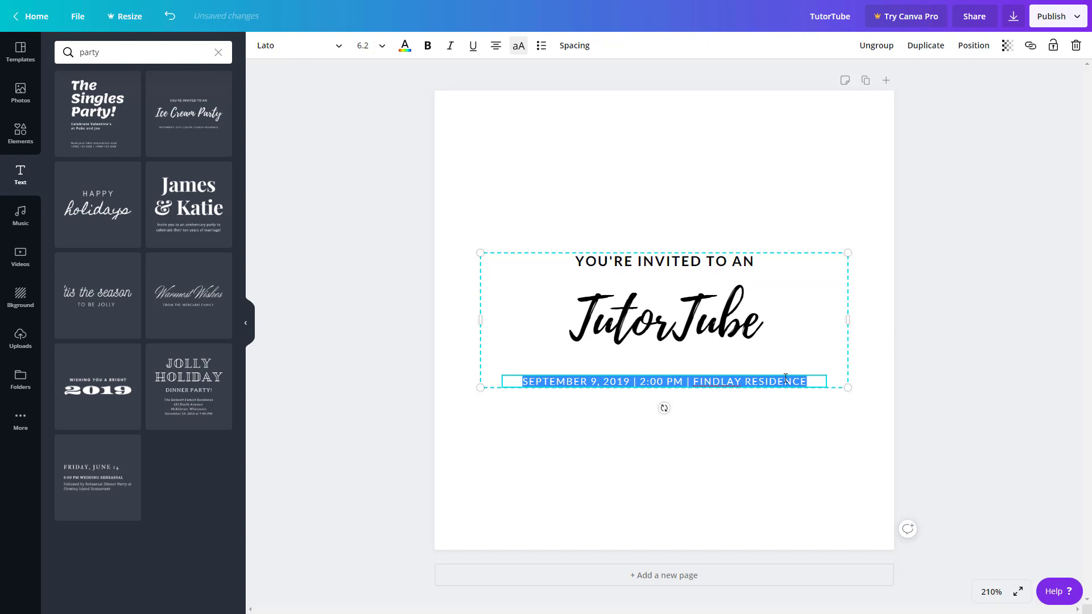
type("LESSONS")
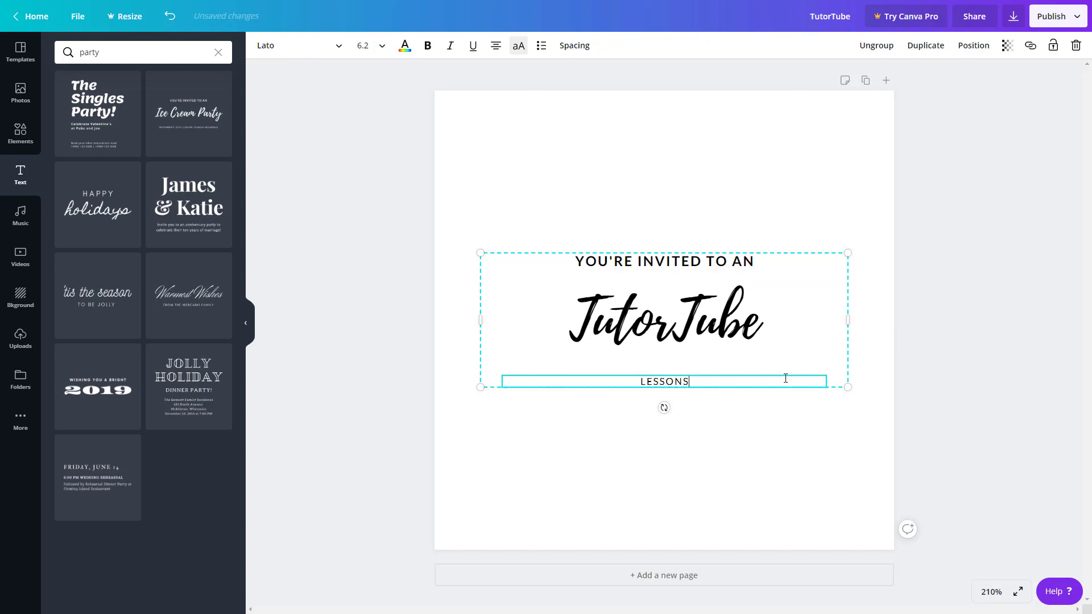
type(" AT YOUR CONVENIENCE")
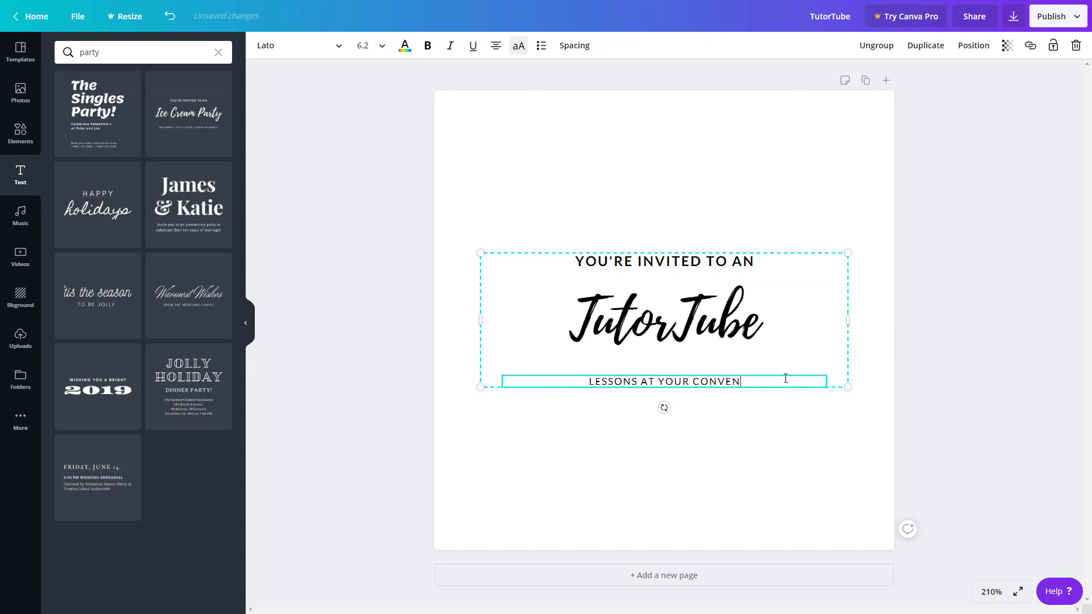
- Delete the 'YOU'RE INVITED TO AN' line and nudge the text group slightly upward
left_click(730, 269)
key("Delete")
left_click(718, 381)
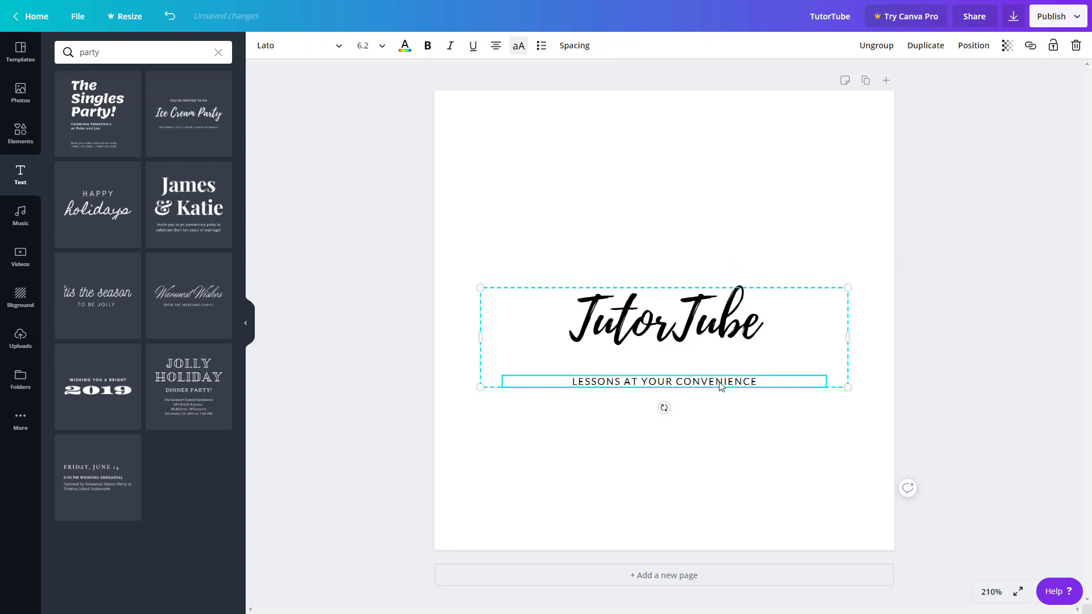
left_click_drag(722, 378, 722, 373)
double_click(726, 379)
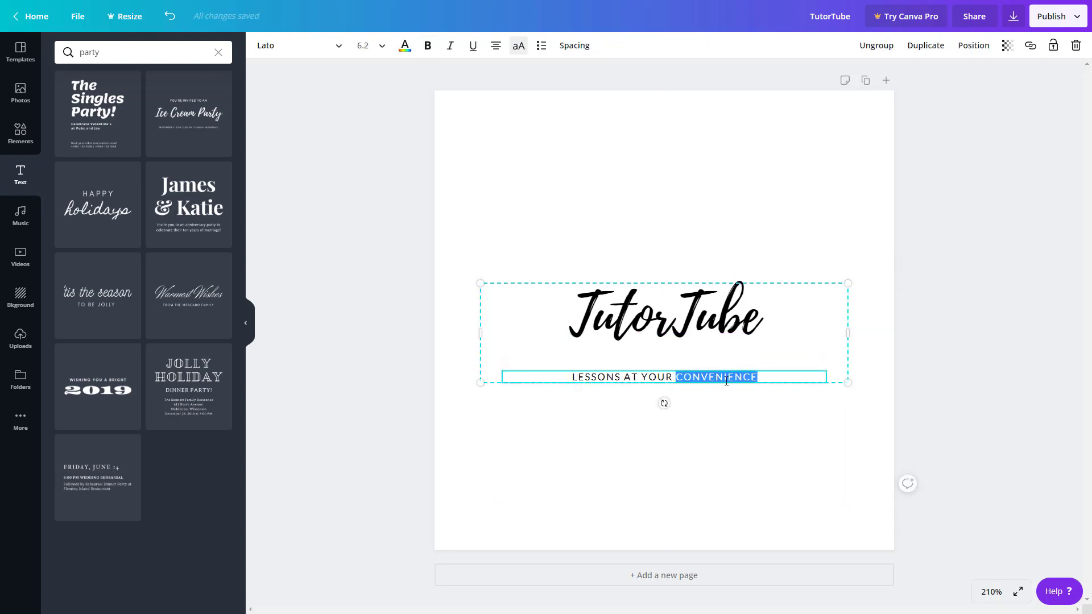
left_click(753, 370)
left_click(760, 364)
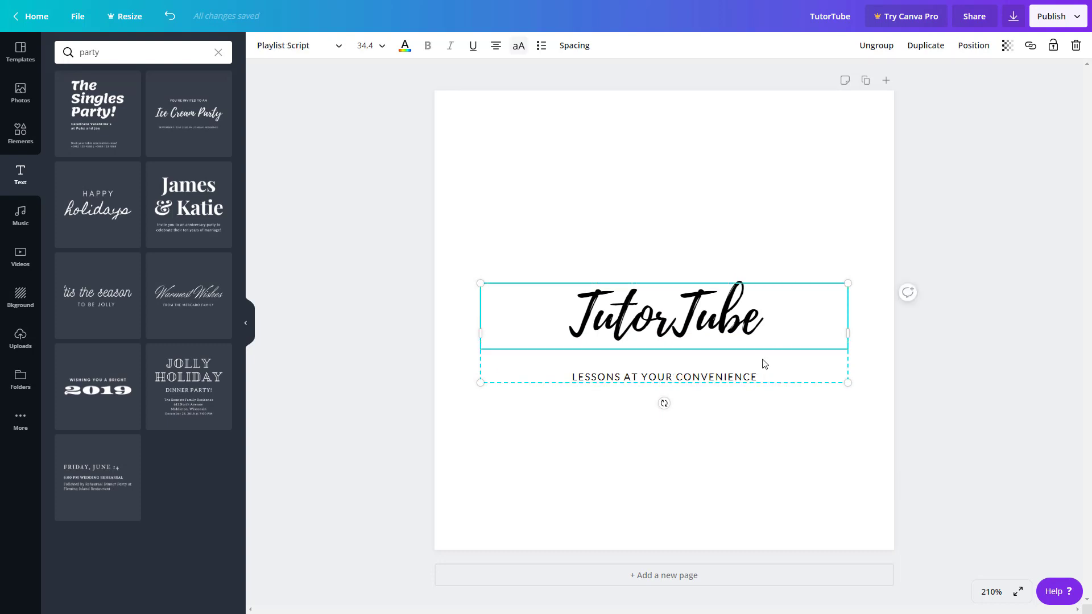
left_click(743, 456)
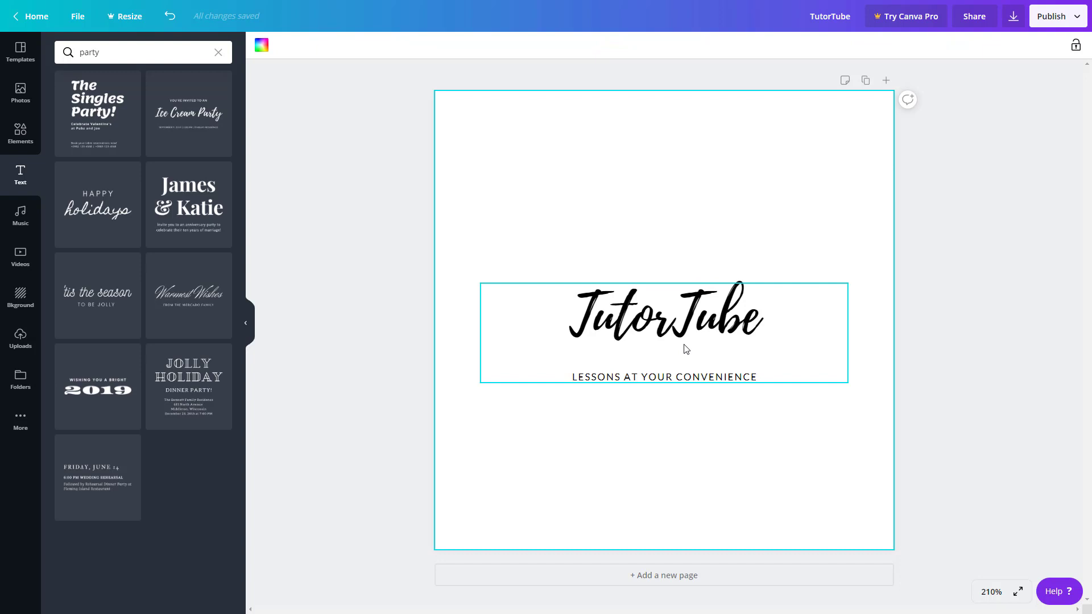
- Delete the TutorTube heading and the subtitle, leaving the page blank
left_click(700, 328)
key("Delete")
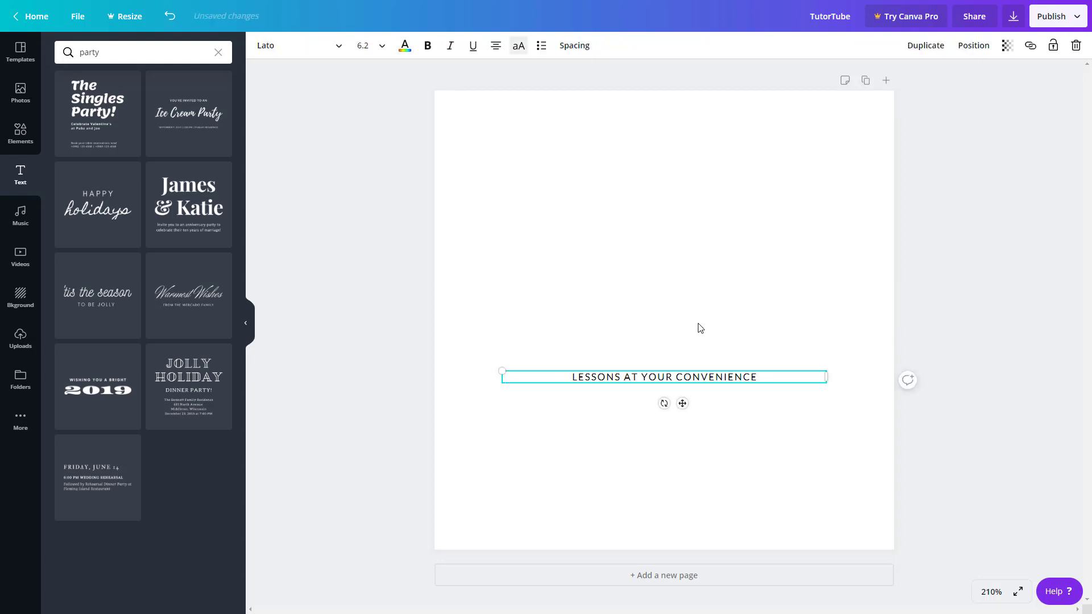
left_click(700, 404)
left_click(719, 385)
key("Delete")
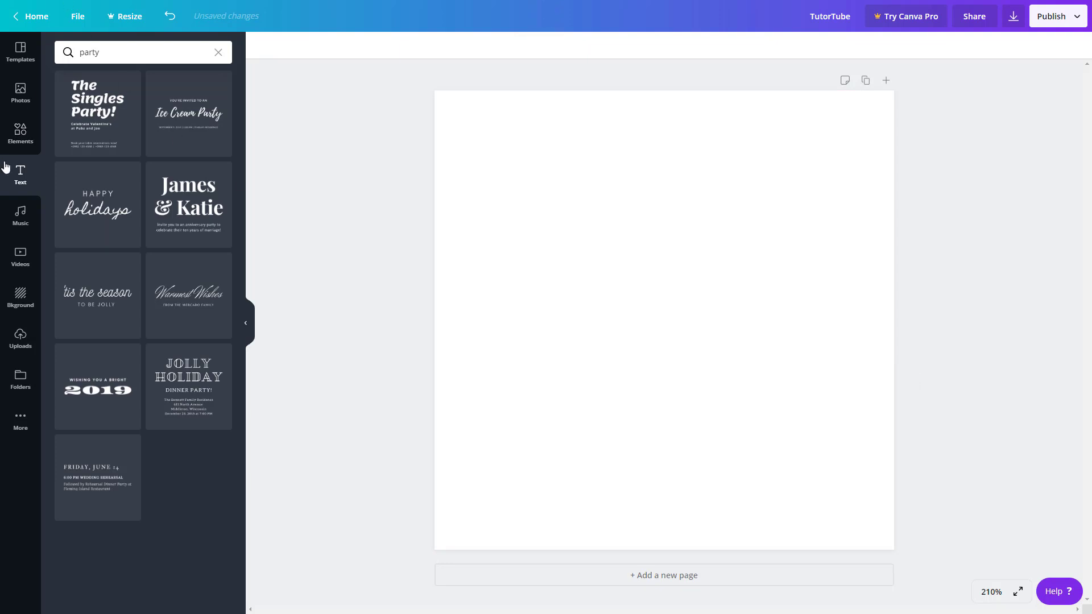
left_click(19, 178)
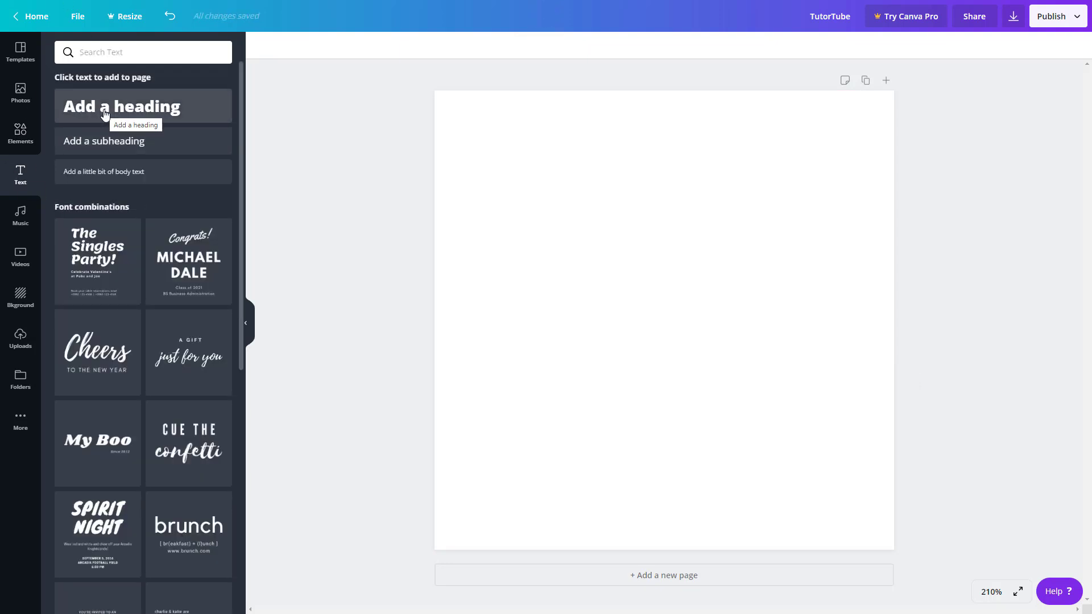
- Add a default heading, subheading and body text to the page
left_click(105, 112)
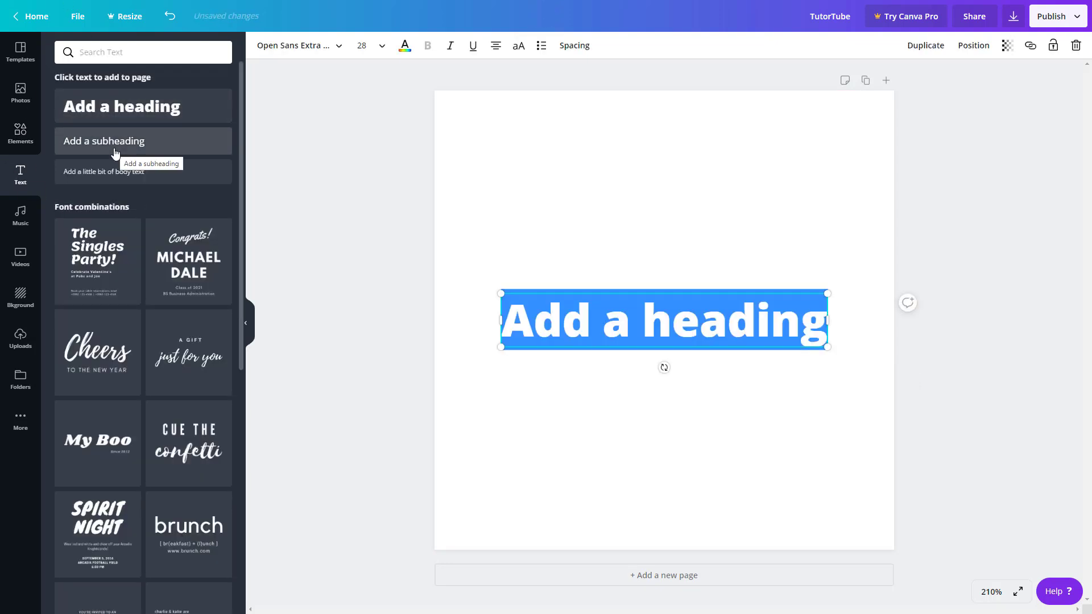
left_click(114, 147)
left_click(115, 176)
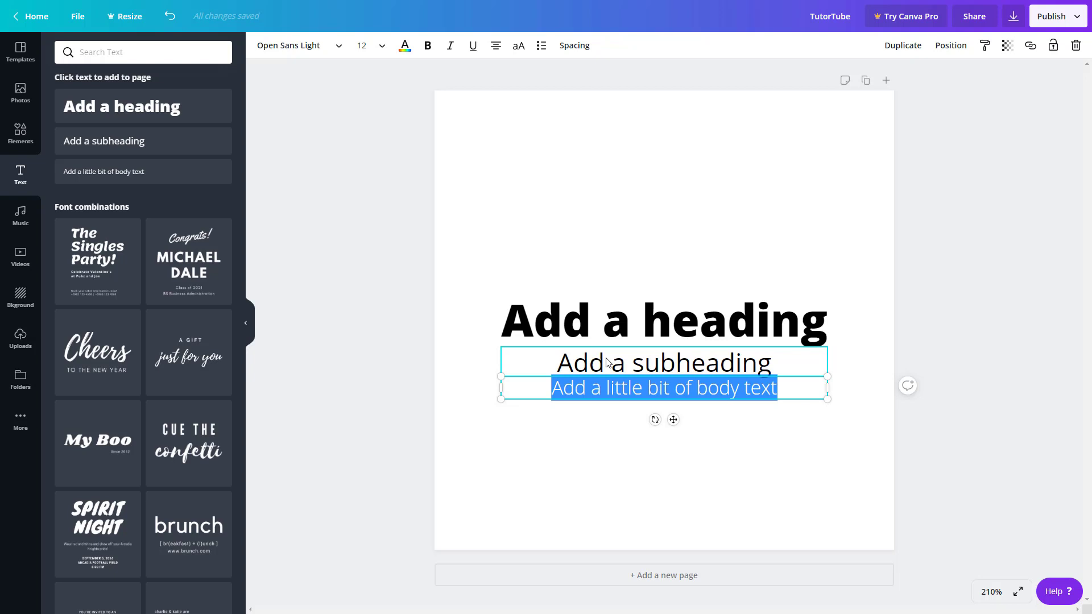
- Delete the subheading and body text, keeping only the heading
left_click(654, 362)
key("Delete")
left_click(617, 387)
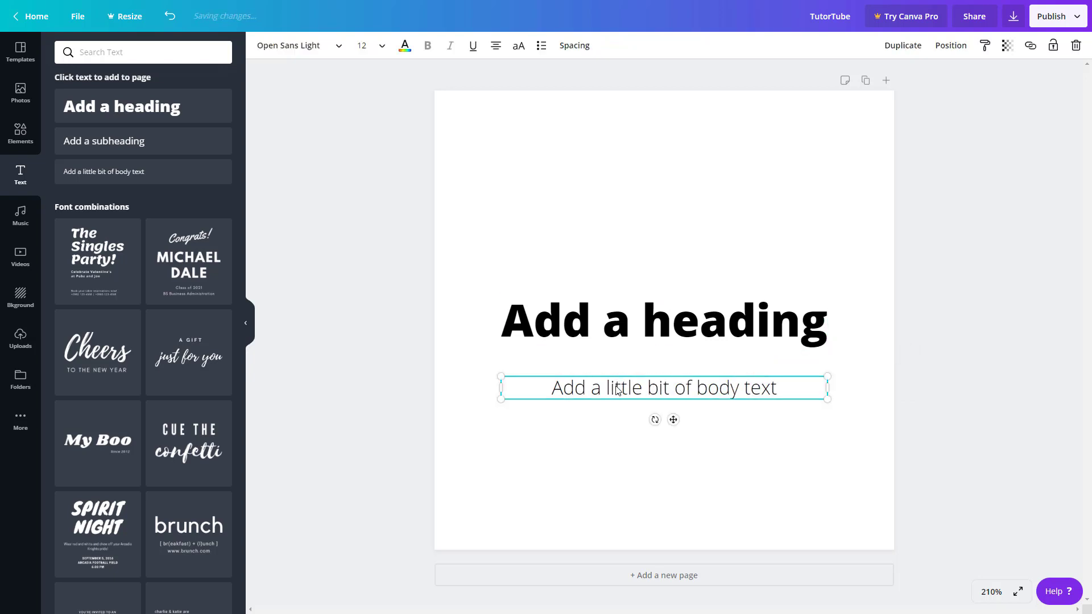
key("Delete")
left_click(622, 328)
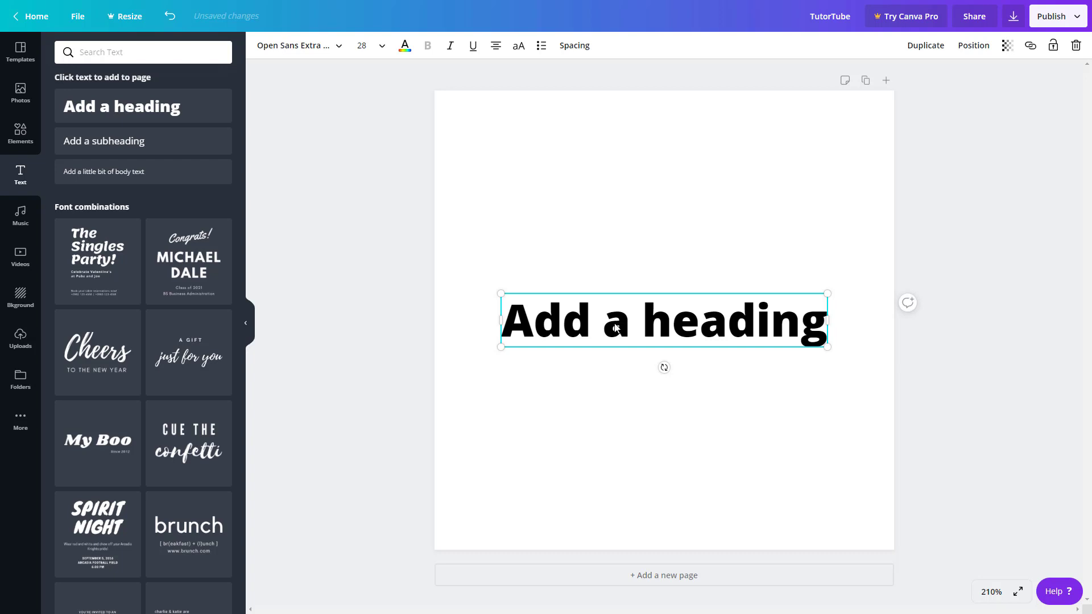
key("Right")
key("Right")
key("Right")
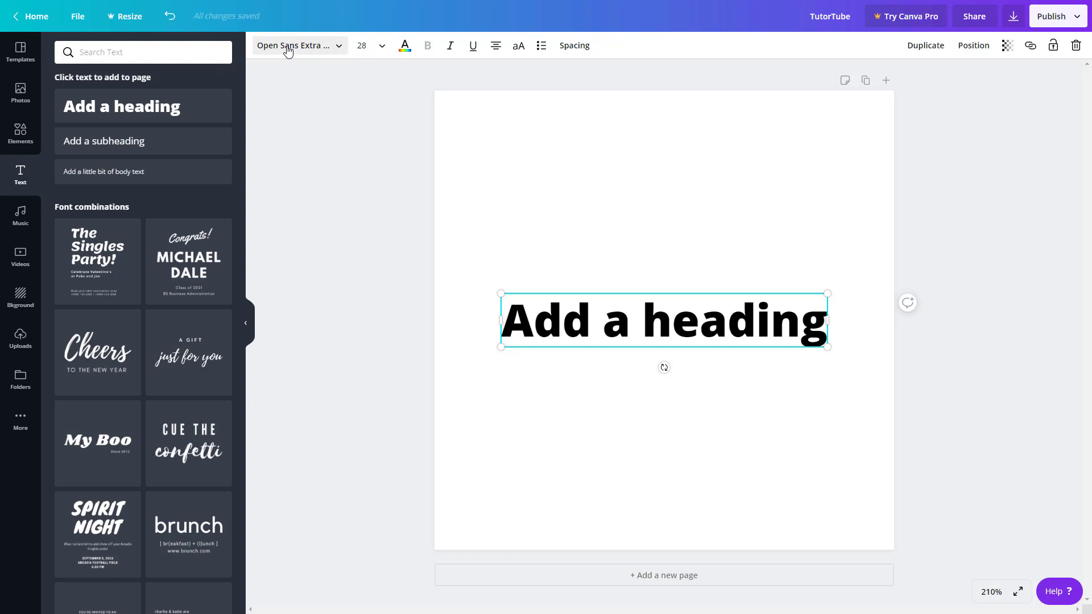
- Change the heading font to Nickainley, trying Anton first
left_click(288, 51)
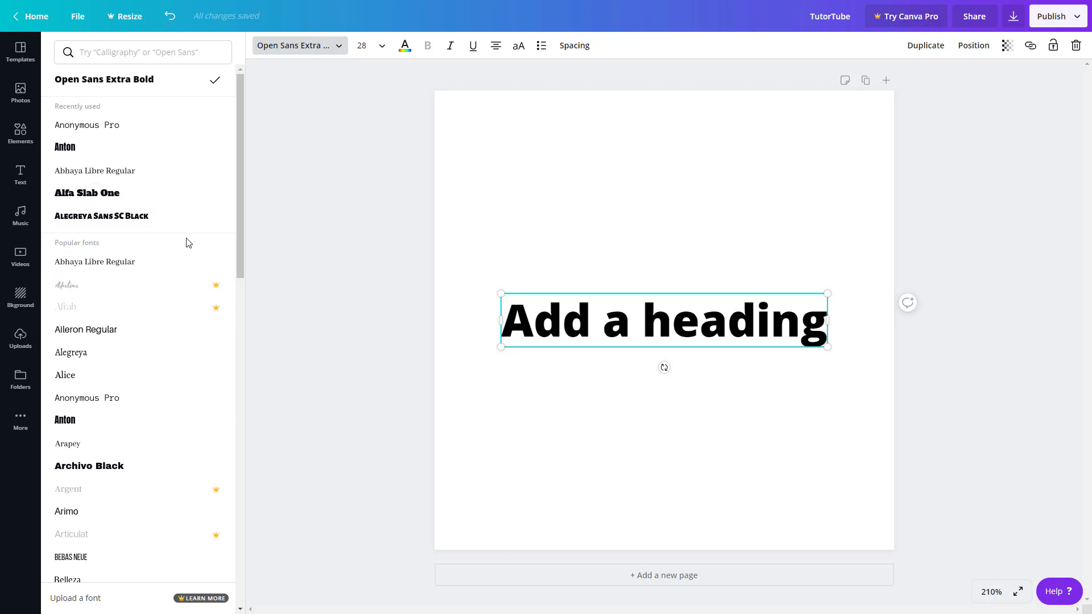
left_click(90, 148)
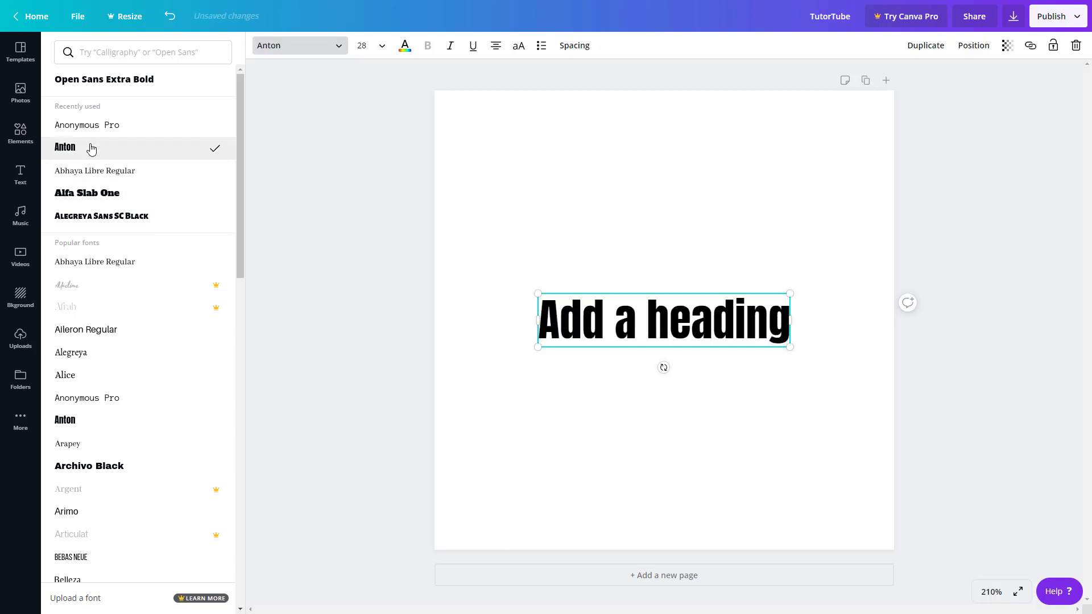
scroll(108, 206, "down", 15)
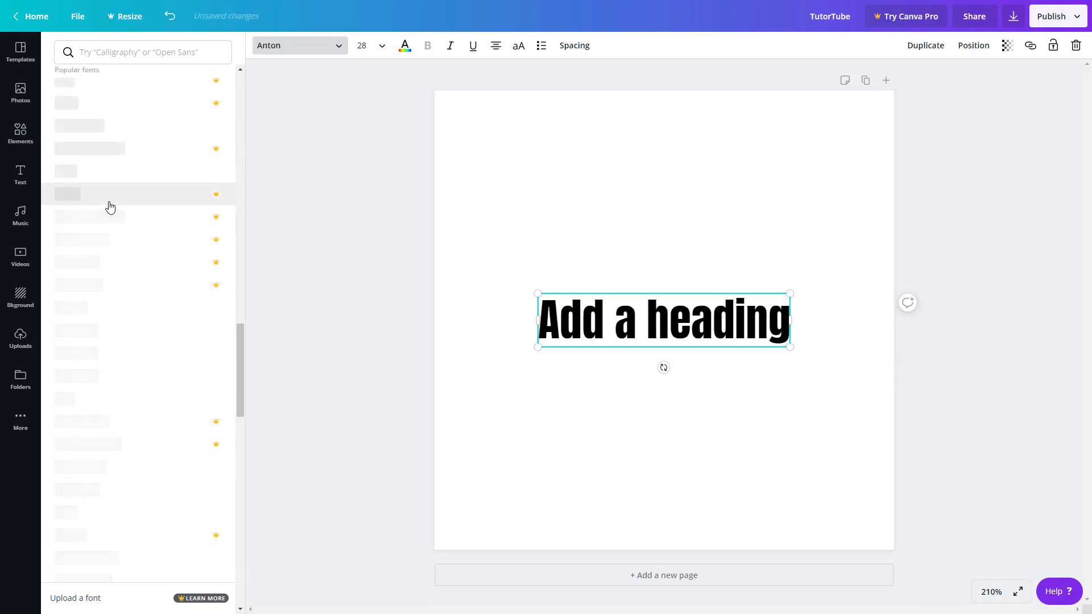
left_click(111, 312)
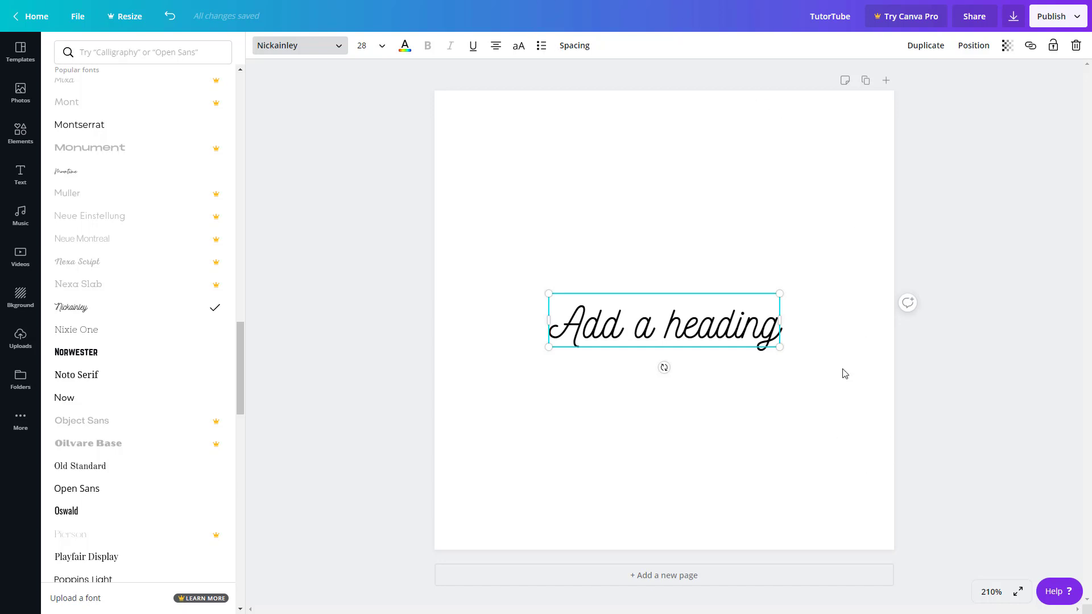
- Move the heading box and drag its corner to enlarge it to 36.6
left_click_drag(699, 324, 645, 285)
left_click_drag(731, 311, 795, 357)
mouse_move(762, 291)
left_mouse_down()
mouse_move(779, 310)
mouse_move(763, 306)
left_mouse_up()
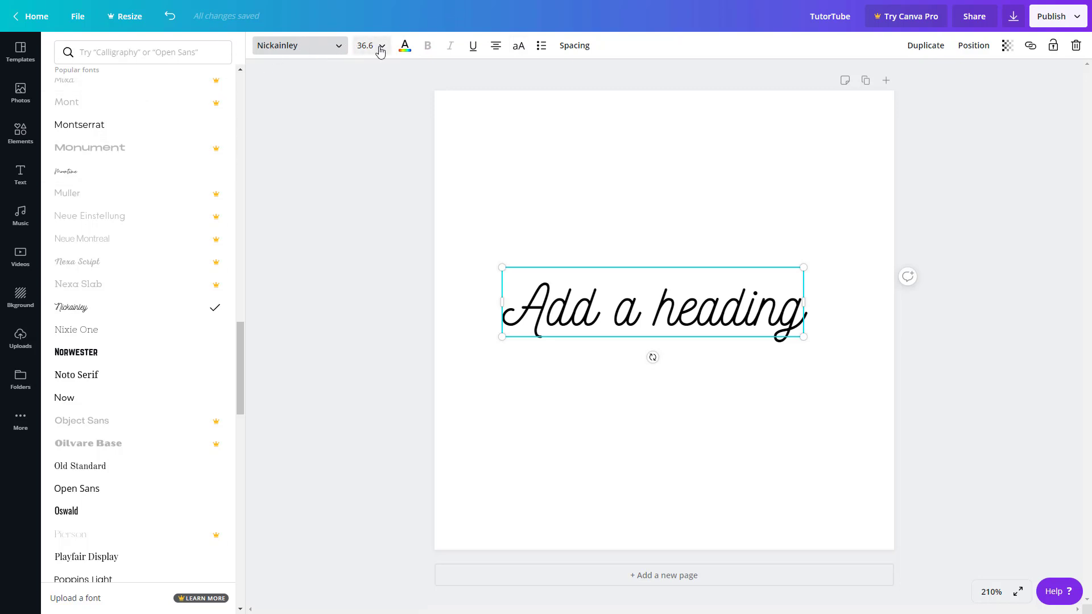
- Try heading sizes 24, 36 and 56, then resize the box to 45.3 on one line
left_click(382, 51)
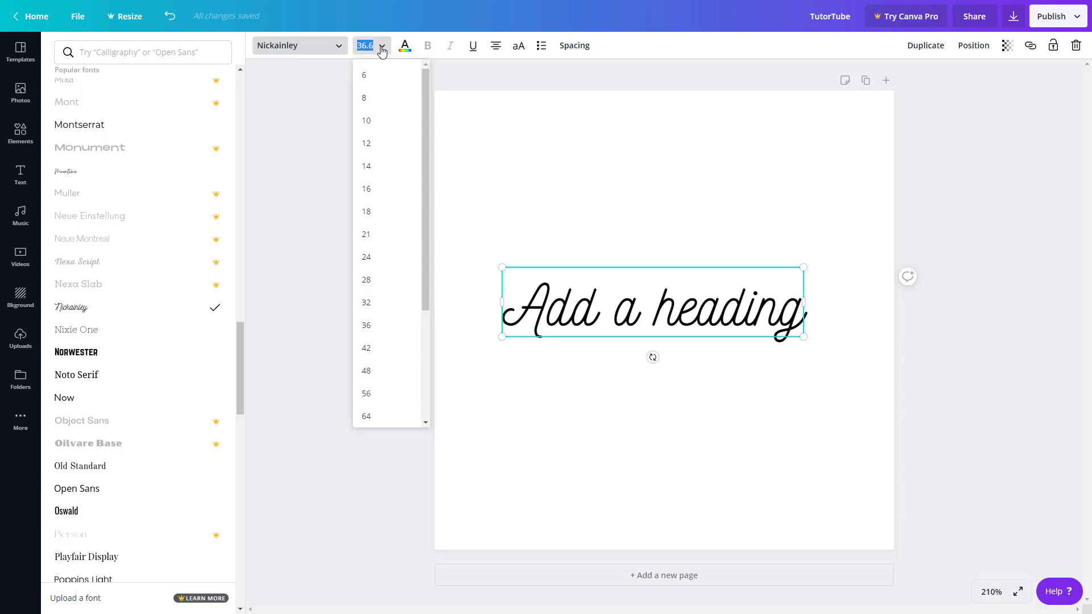
left_click(373, 257)
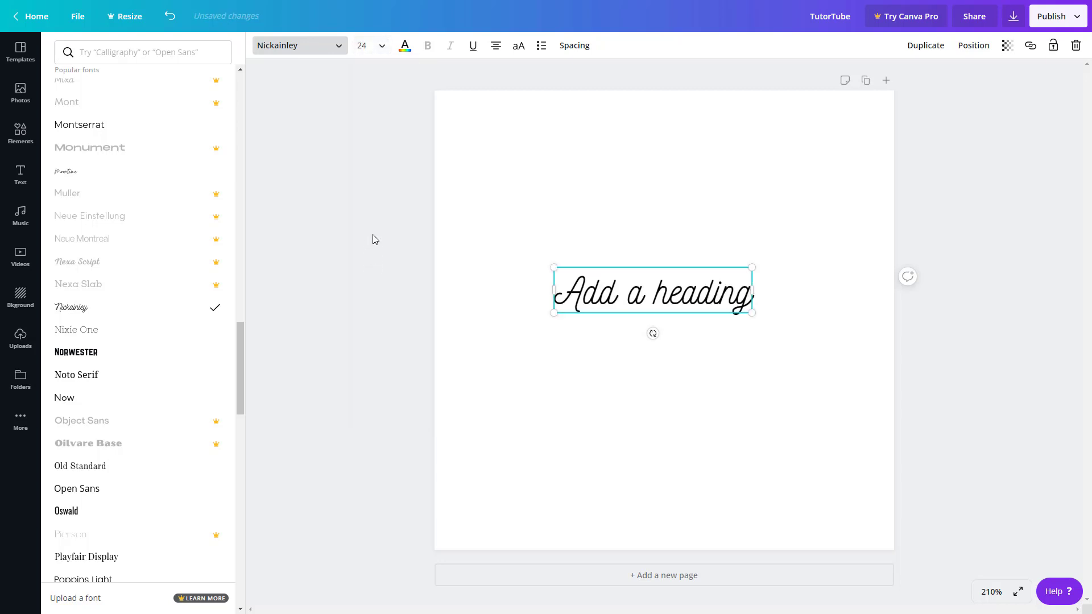
left_click(381, 51)
left_click(369, 319)
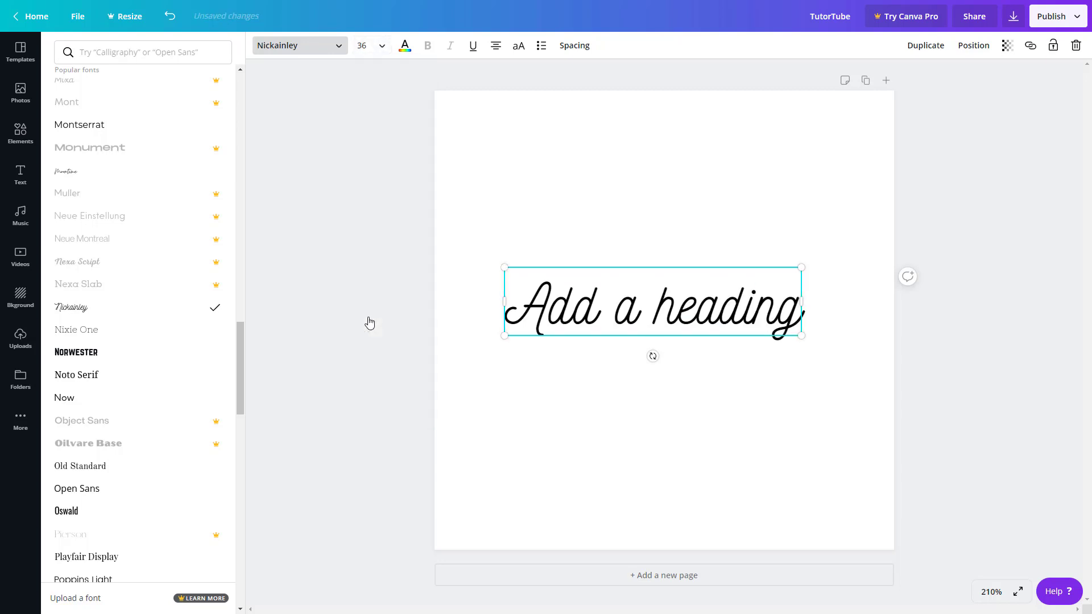
left_click(382, 45)
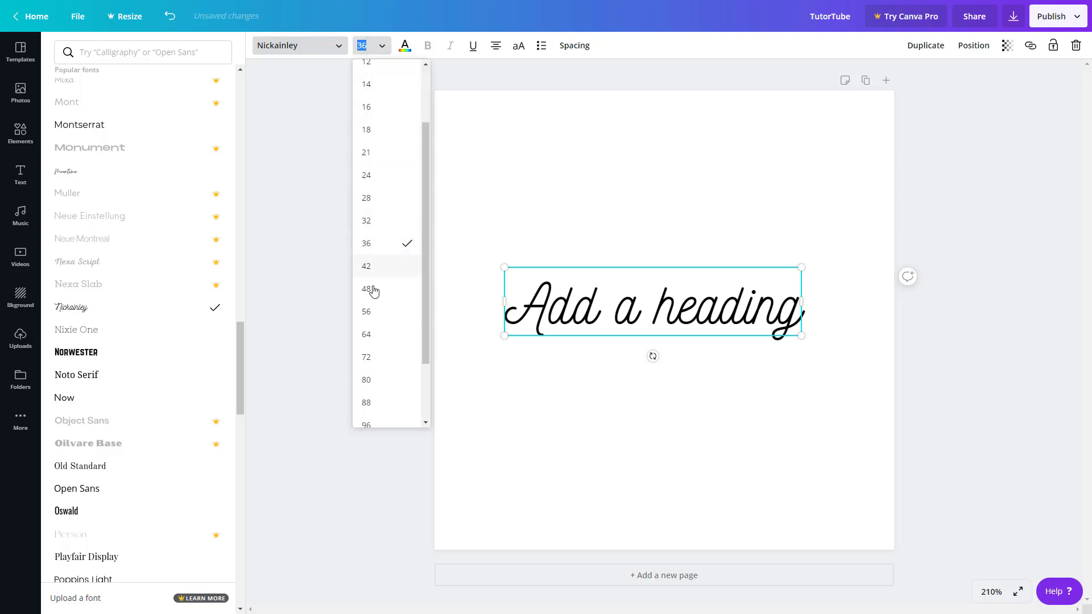
left_click(374, 319)
left_click_drag(606, 358, 590, 302)
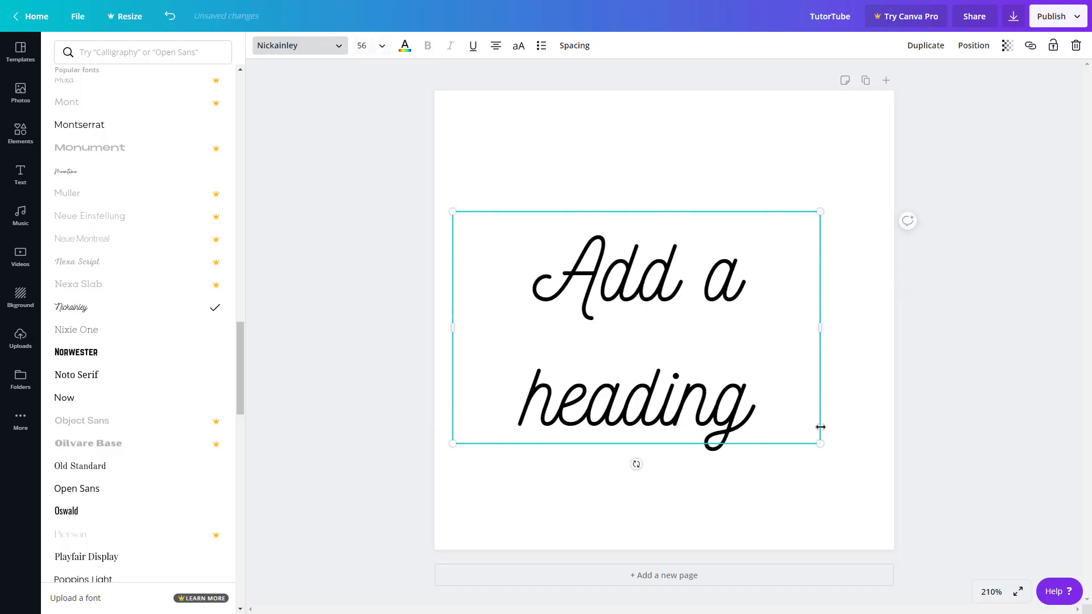
left_click_drag(824, 327, 871, 290)
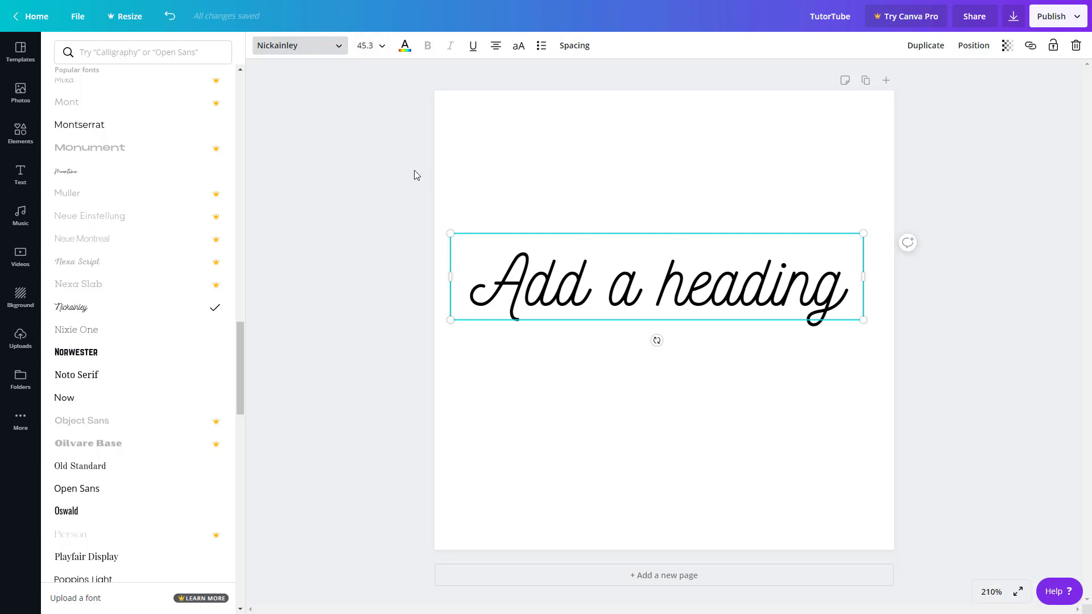
- Colour the heading text a custom red using the new colour picker
left_click(405, 51)
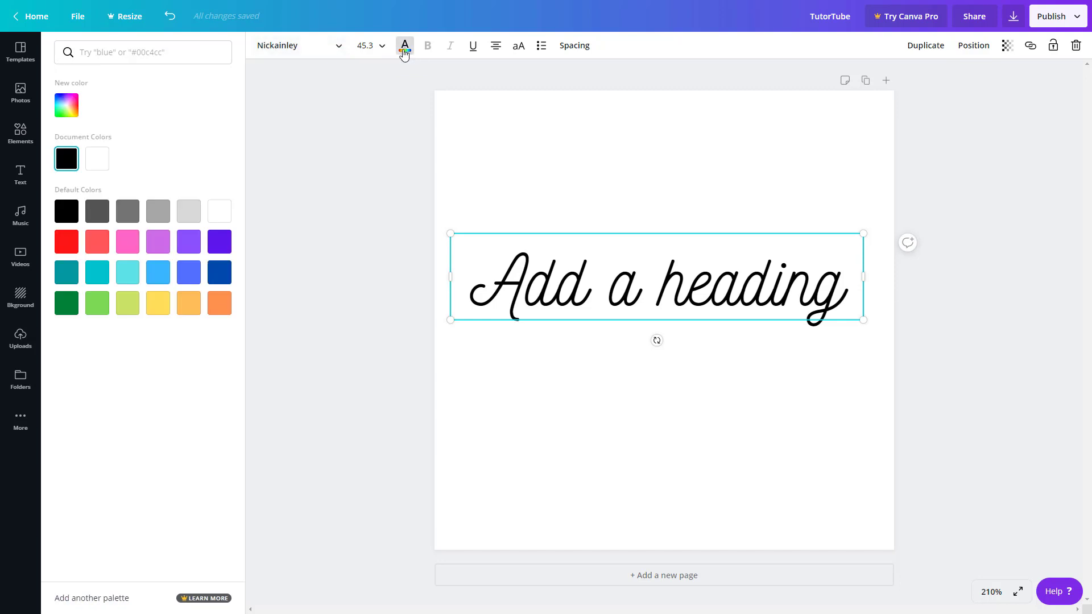
left_click(67, 243)
left_click(101, 250)
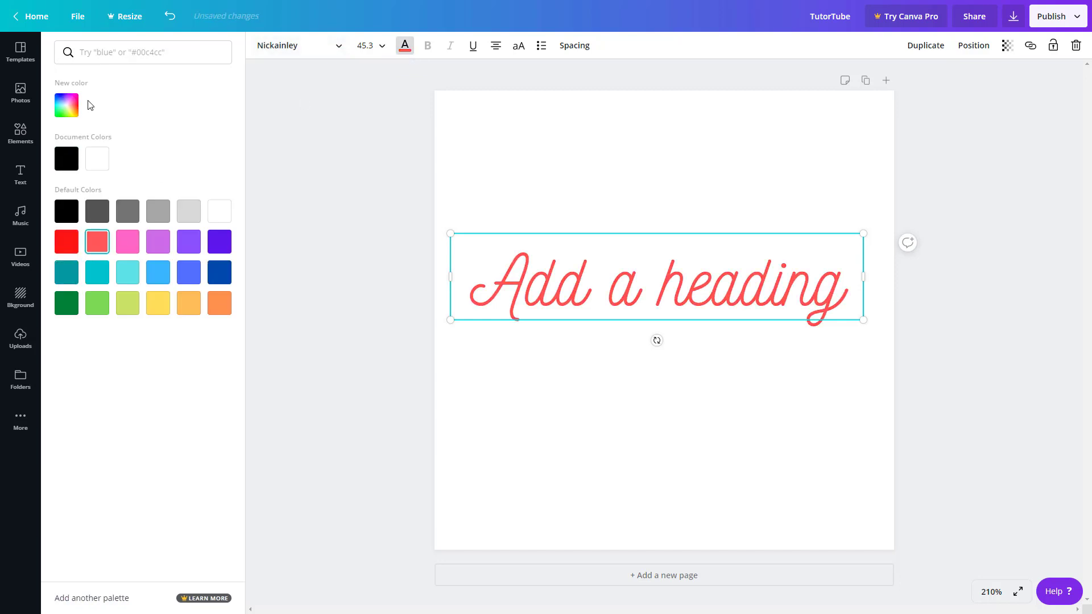
left_click(69, 106)
left_click_drag(118, 149, 185, 135)
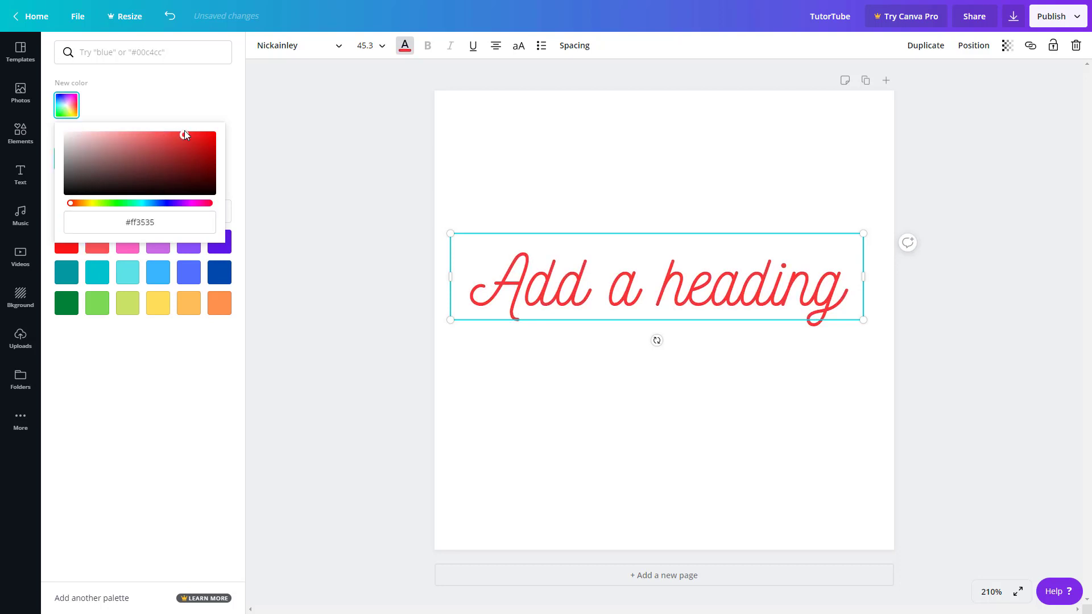
left_click(566, 298)
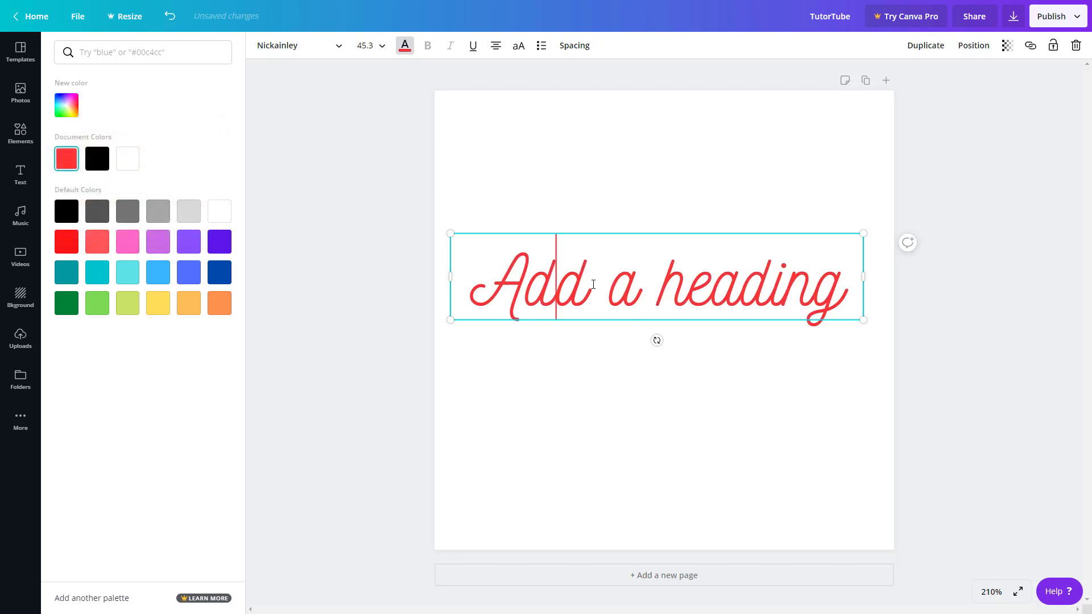
- Make the word 'heading' teal, briefly turning 'Add' black
left_click_drag(589, 283, 457, 277)
left_click(639, 273)
left_click_drag(589, 279, 414, 276)
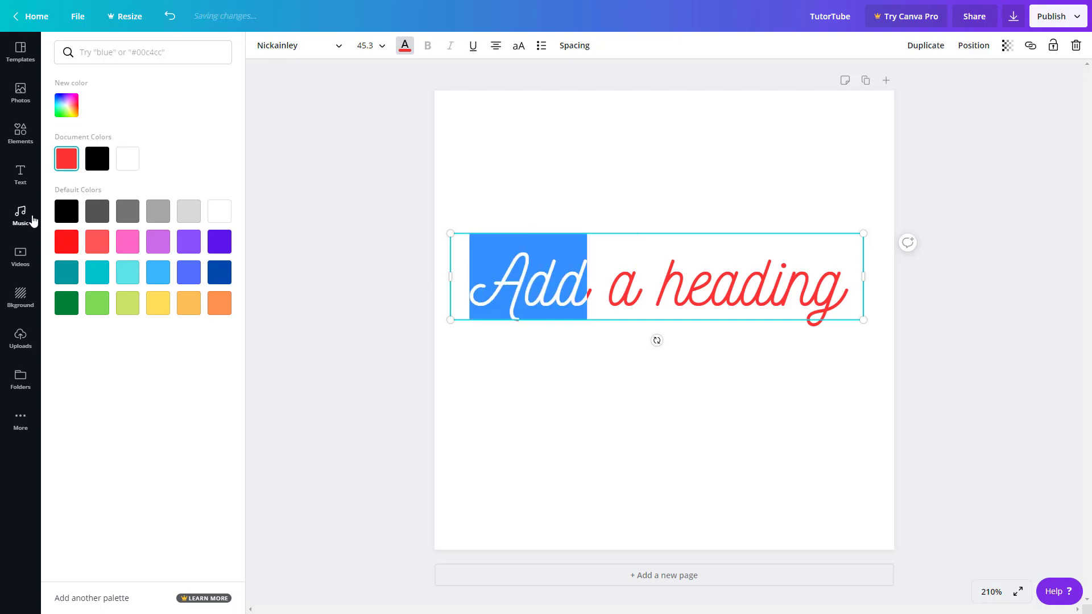
left_click(67, 212)
left_click(544, 293)
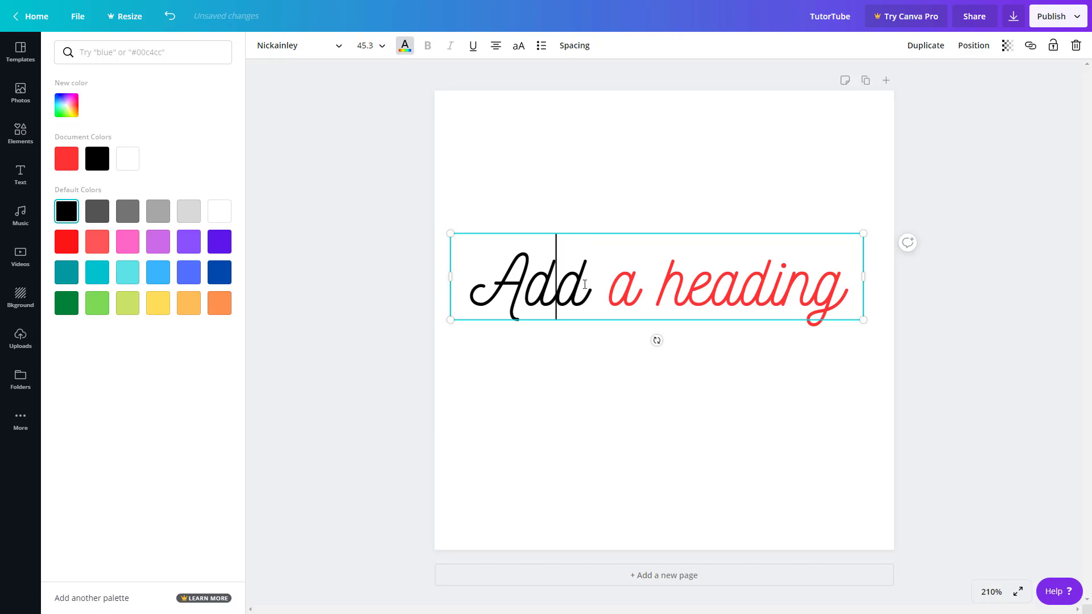
left_click_drag(650, 292, 870, 293)
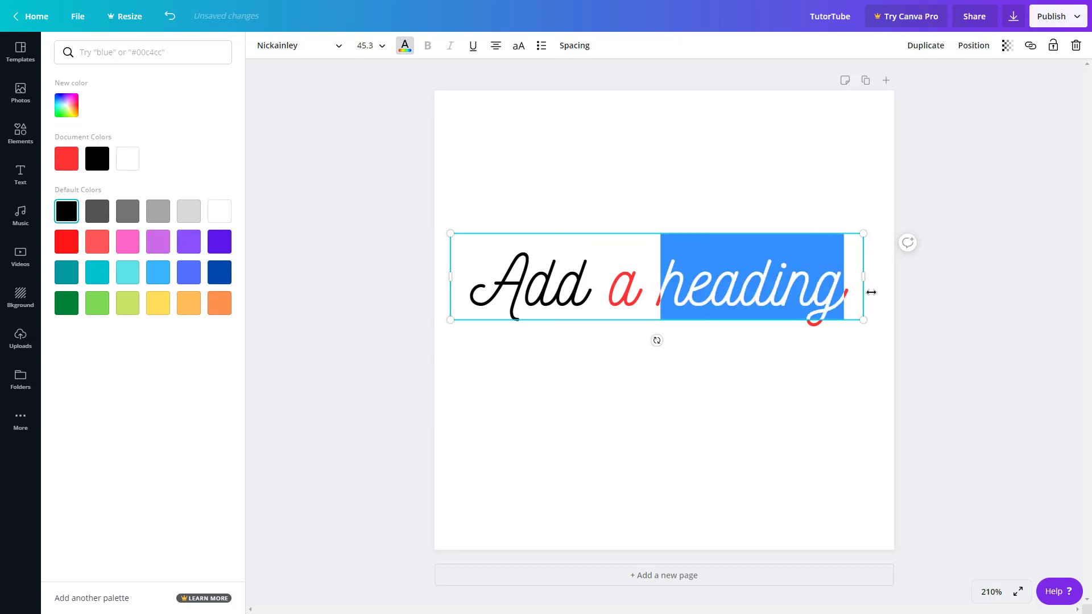
left_click(97, 272)
left_click(648, 296)
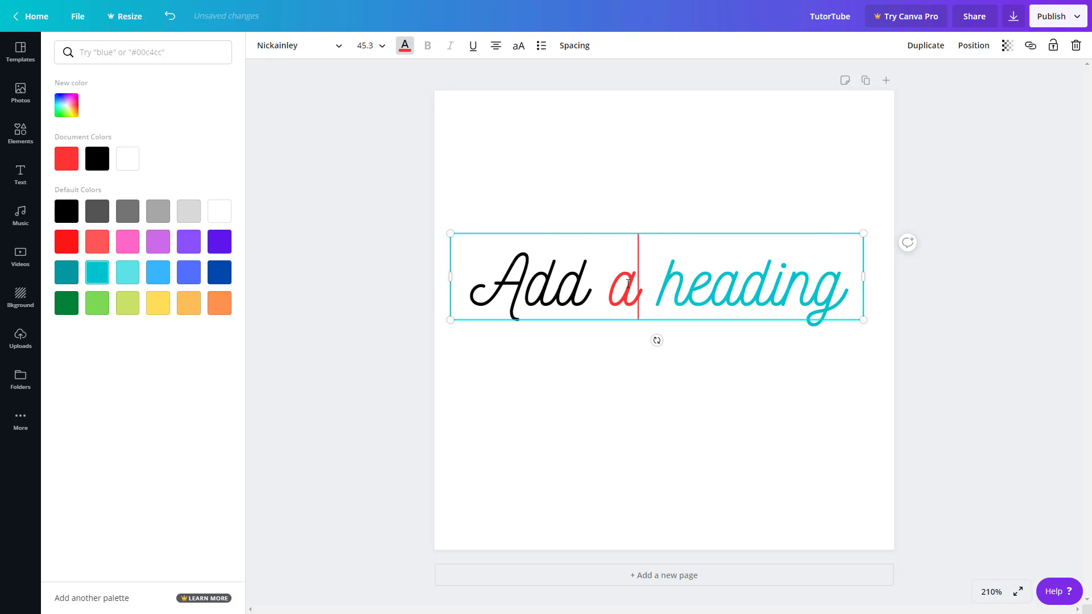
- Make the word 'Add' dark green after trying lime green
left_click_drag(609, 284, 407, 283)
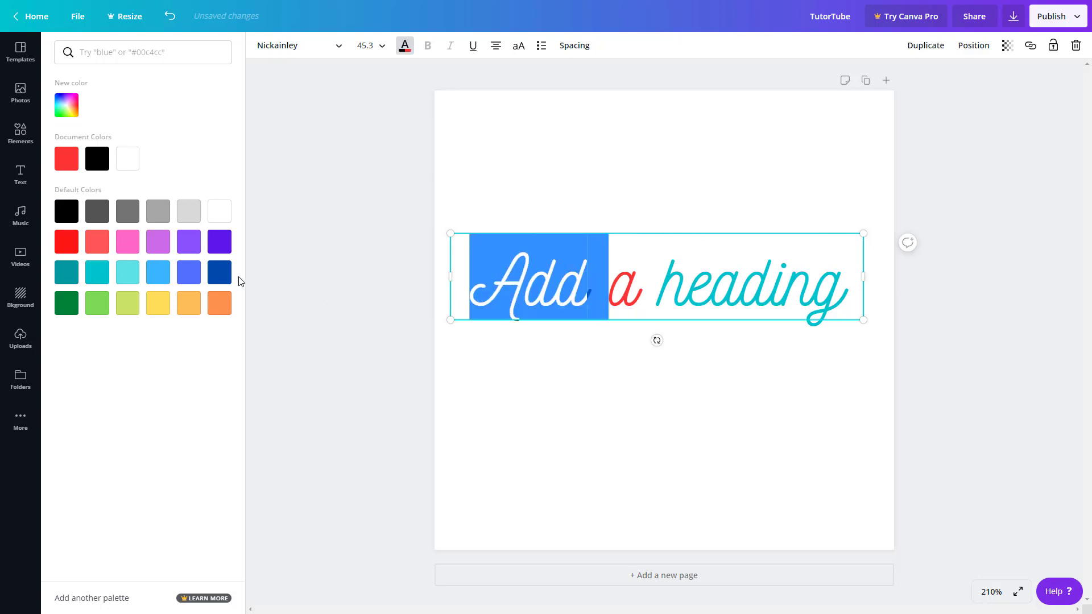
left_click(123, 309)
left_click(67, 303)
left_click(570, 292)
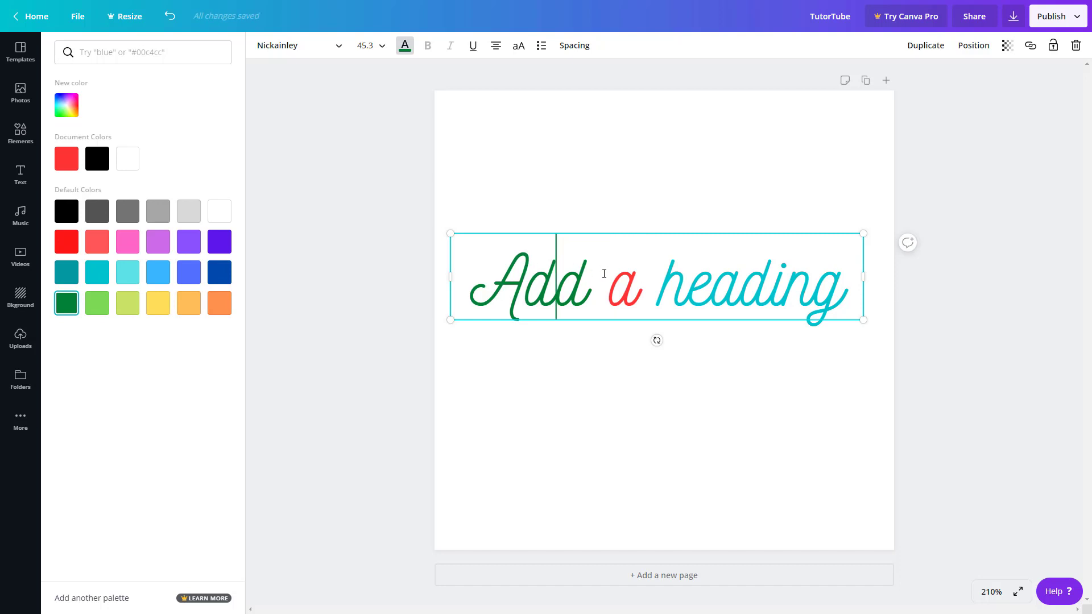
left_click(512, 335)
left_click(551, 307)
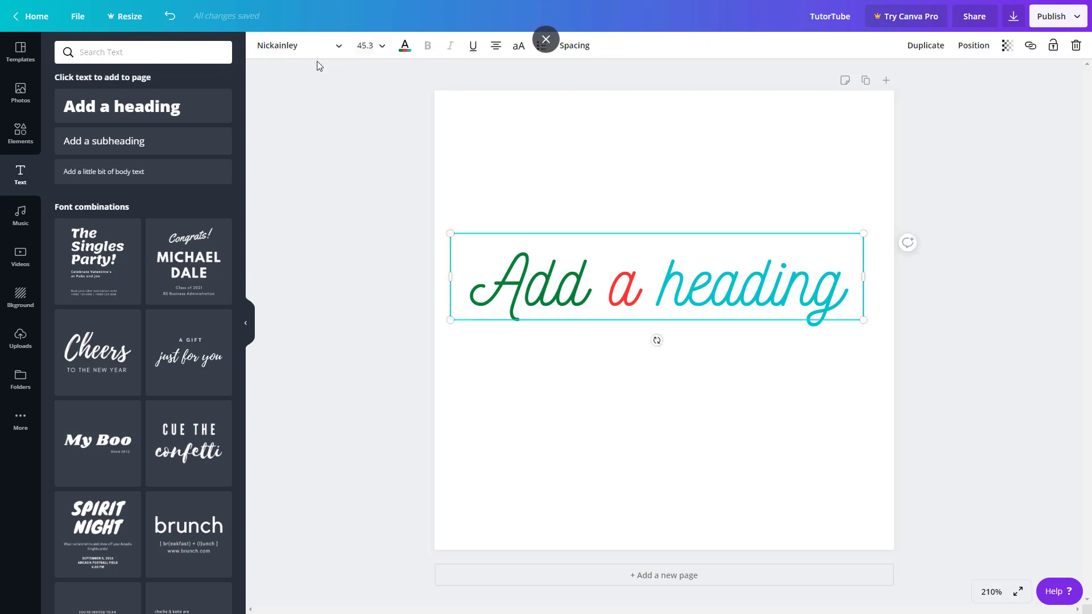
- Change the heading font to Anonymous Pro
left_click(339, 48)
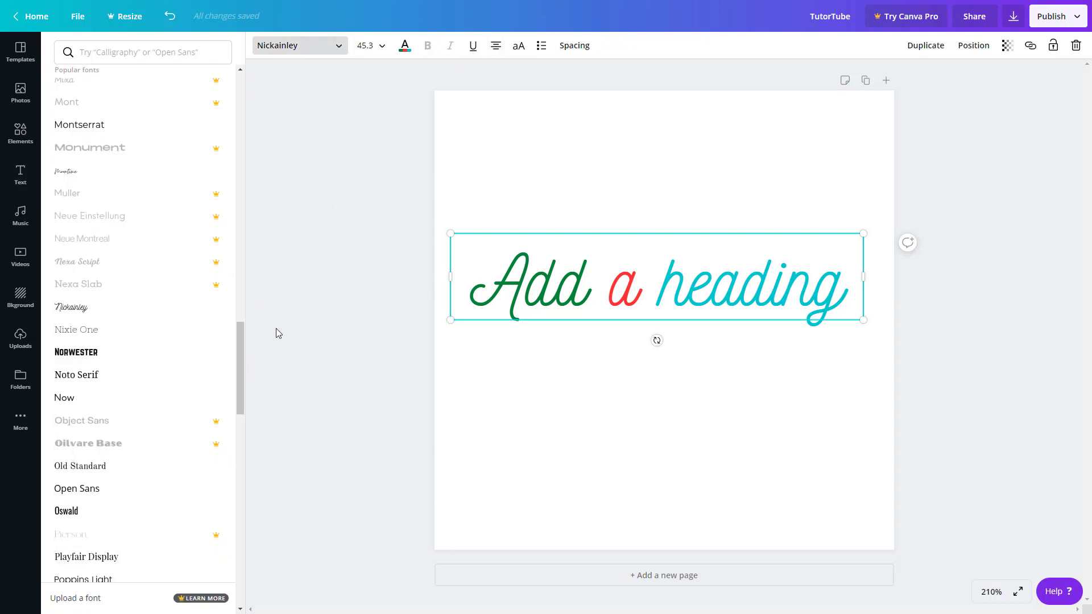
left_click_drag(239, 389, 241, 142)
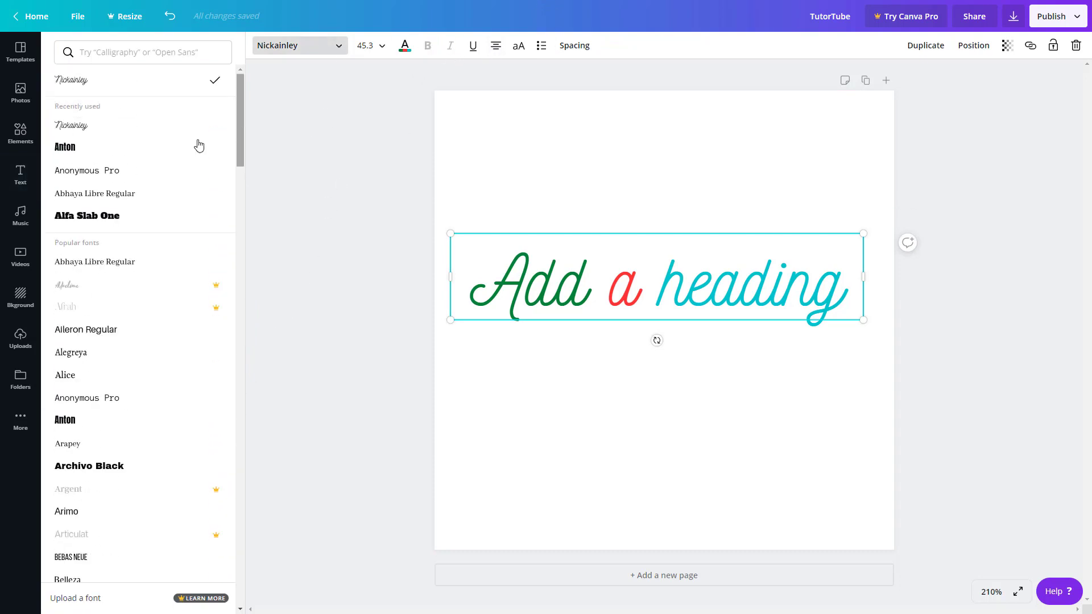
left_click(126, 178)
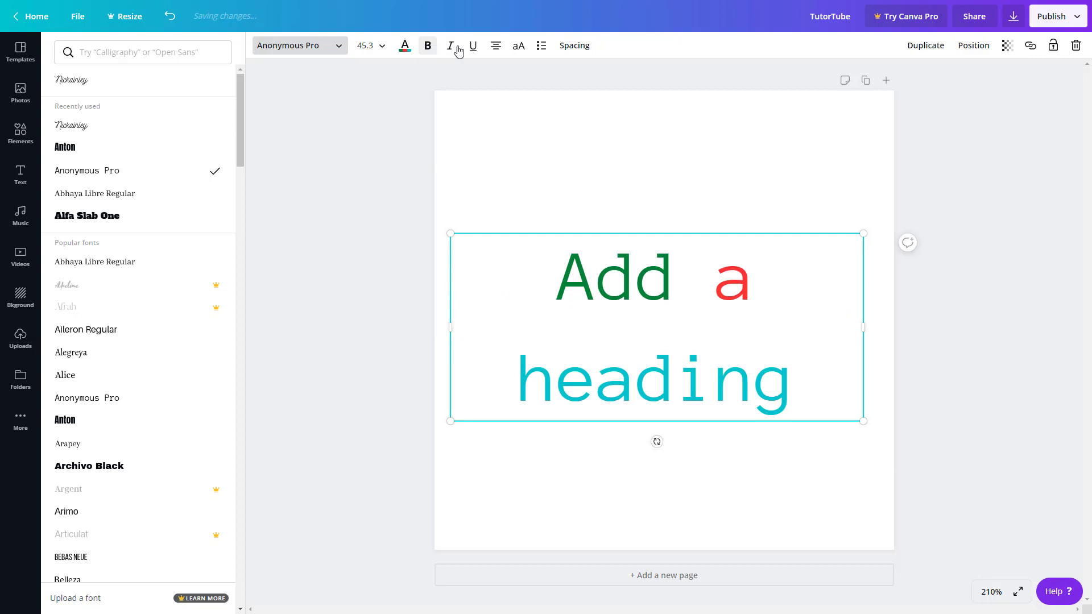
- Make the word 'heading' bold
left_click(727, 371)
left_click_drag(800, 373, 491, 371)
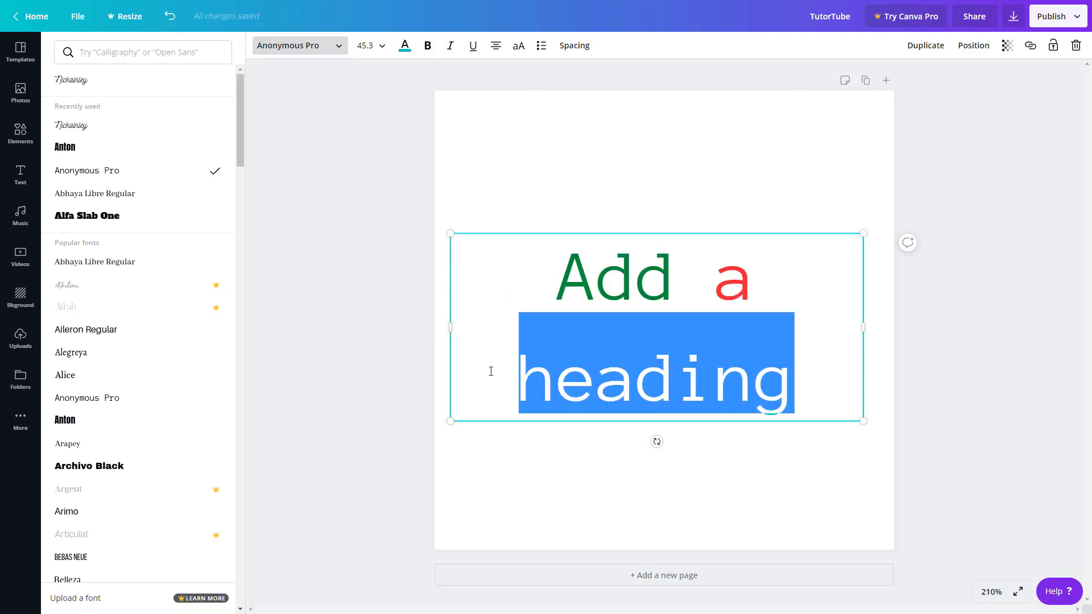
left_click(428, 45)
left_click(617, 336)
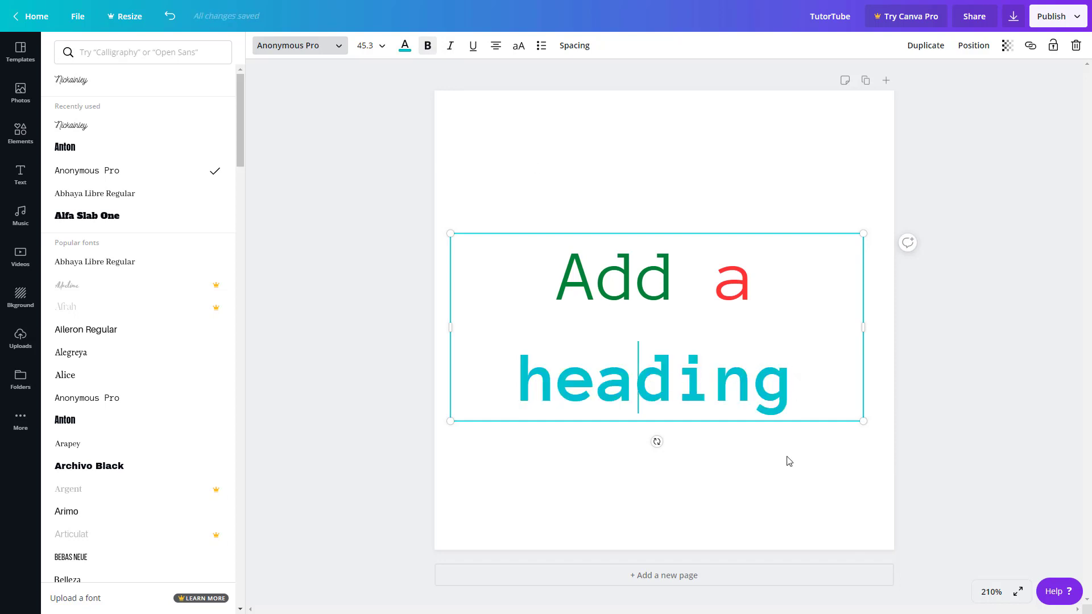
left_click(708, 388)
left_click(660, 215)
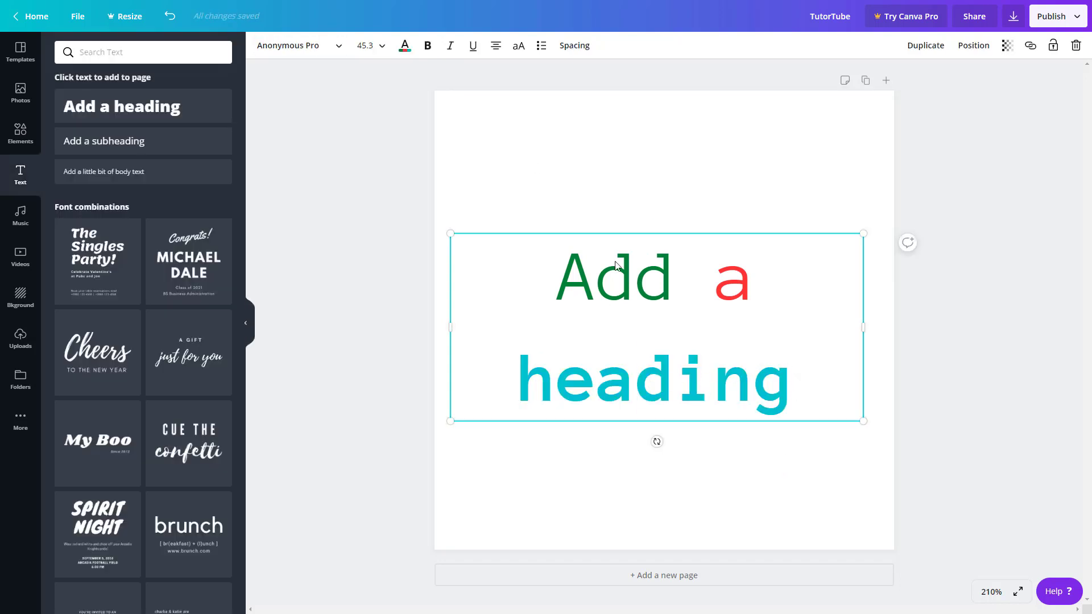
- Make the whole heading bold, then italic
left_click(428, 45)
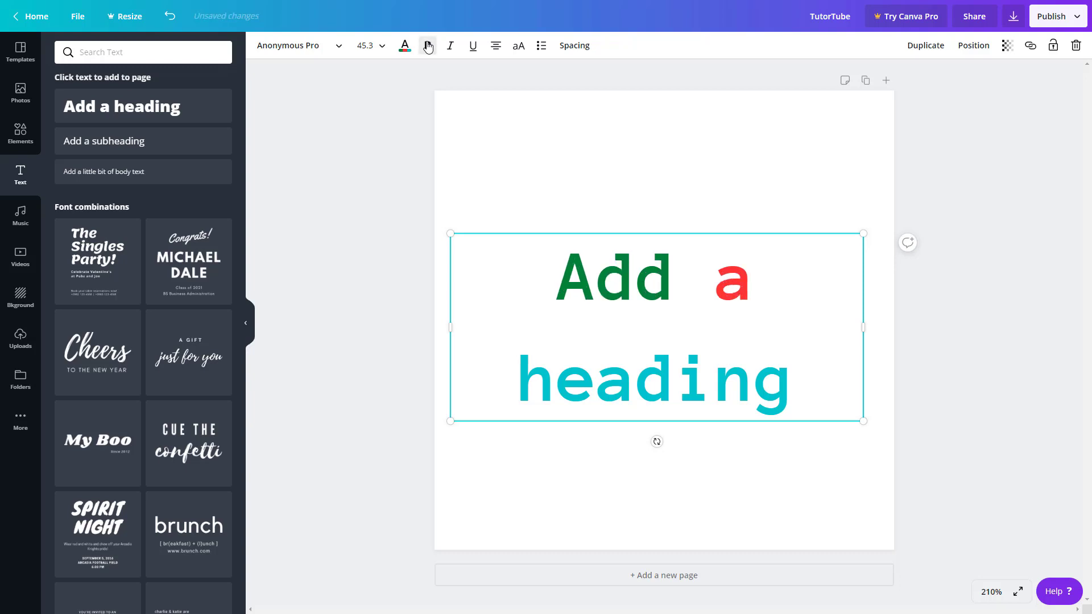
left_click(429, 46)
left_click(429, 45)
left_click(428, 46)
left_click(428, 46)
left_click(451, 45)
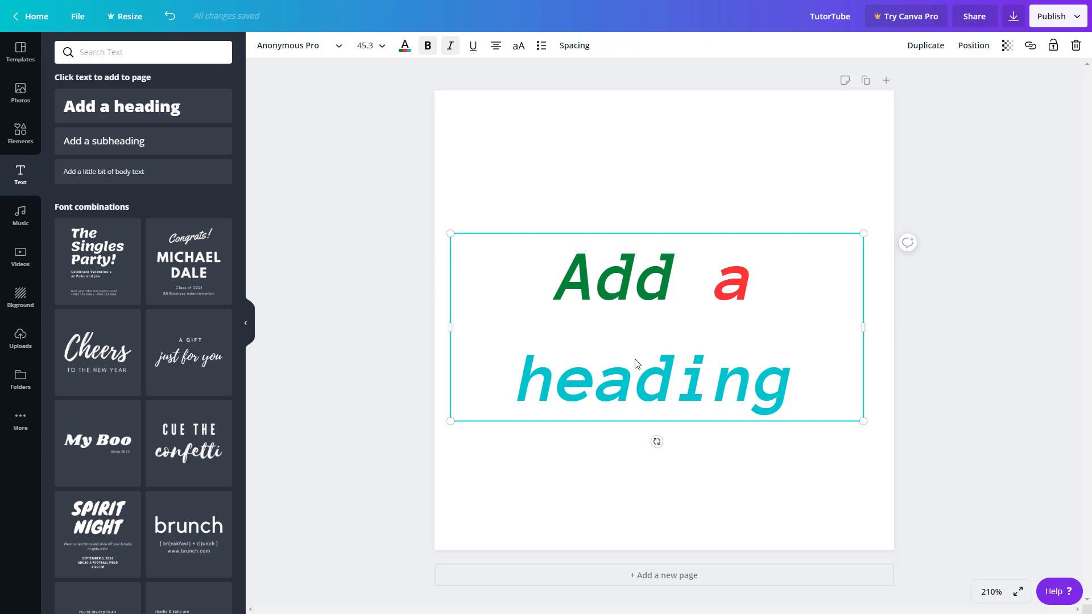
- Remove italics from the words 'Add a'
left_click(679, 302)
left_click_drag(750, 283, 565, 276)
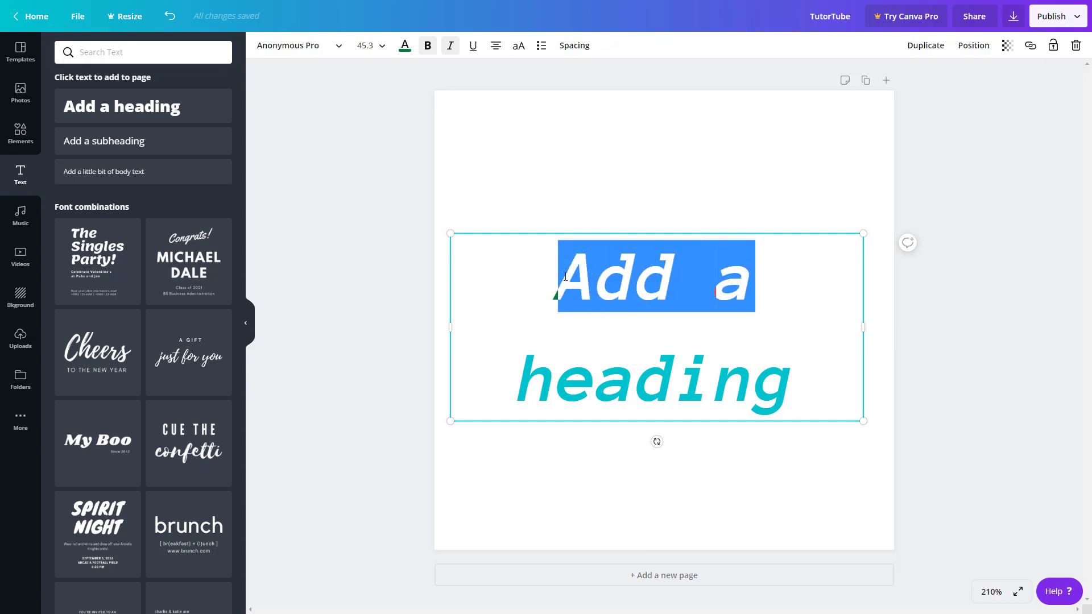
left_click(450, 47)
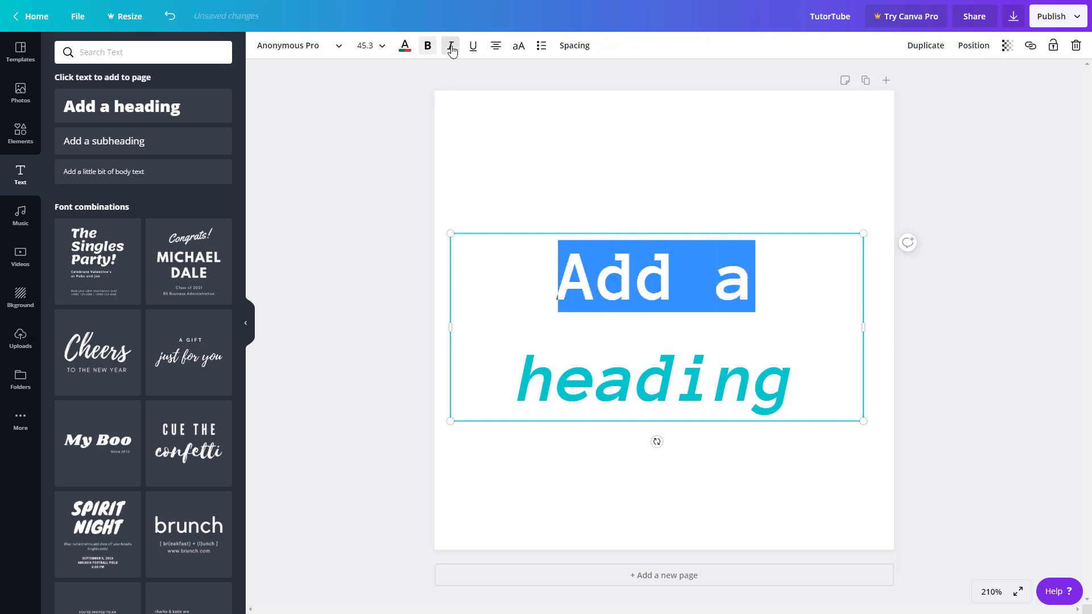
left_click(657, 300)
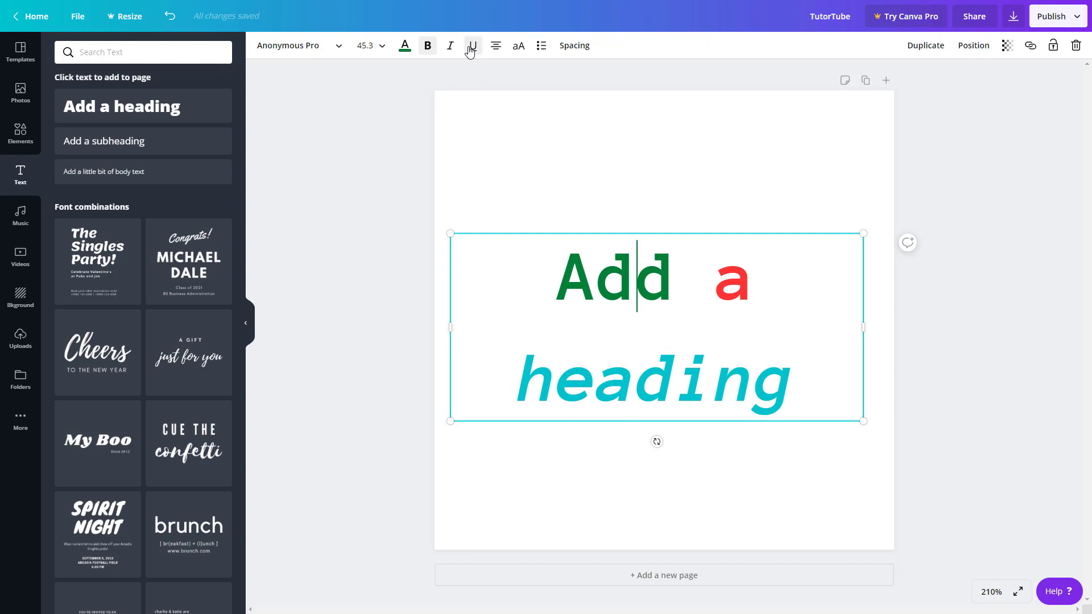
- Underline the whole heading
key("ctrl+a")
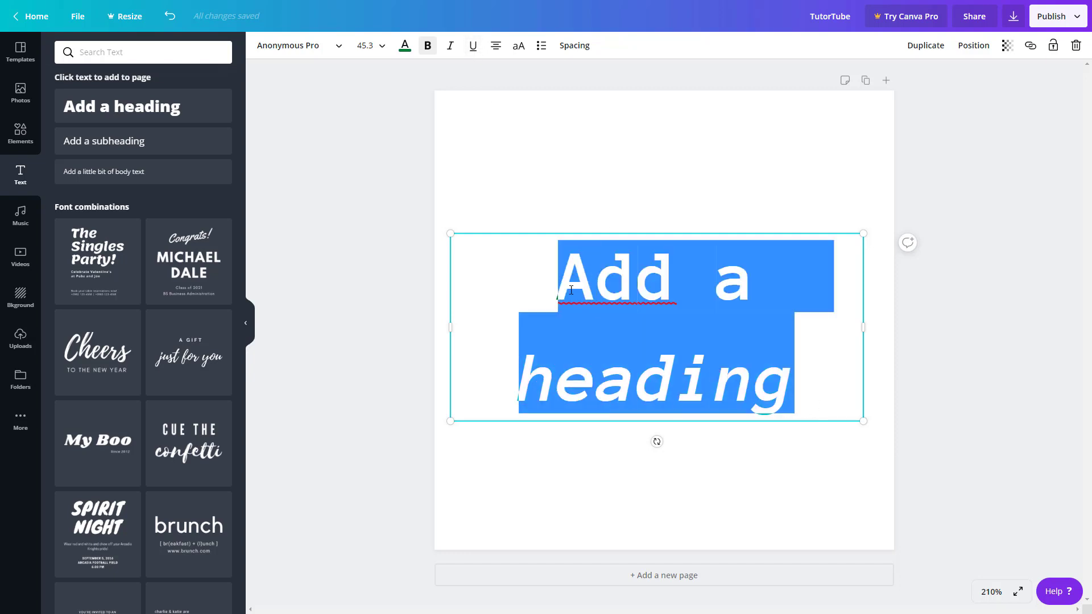
left_click(472, 45)
left_click(615, 266)
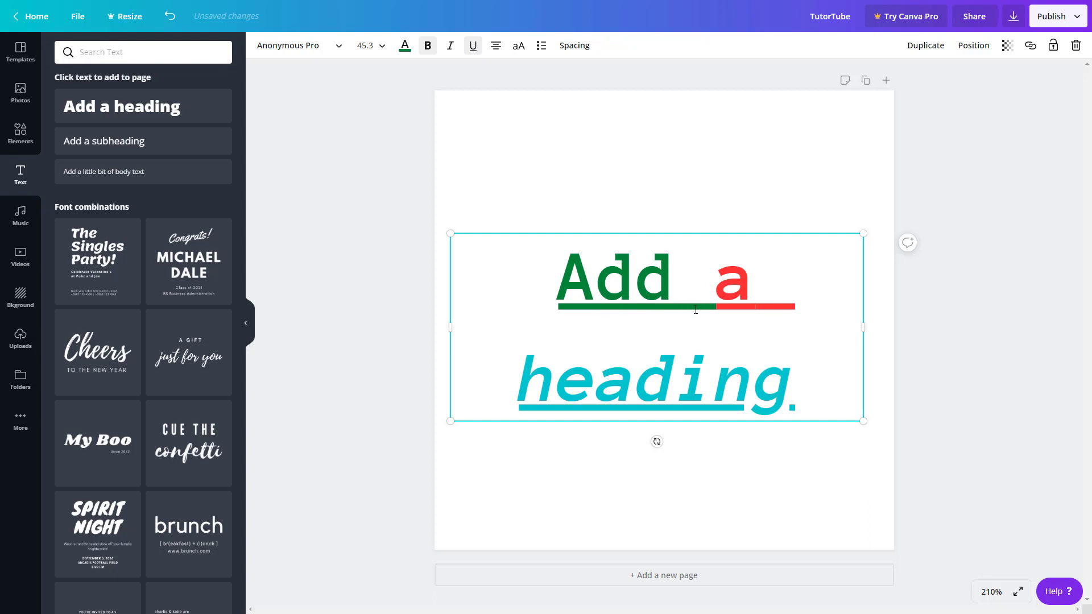
left_click_drag(716, 304, 541, 268)
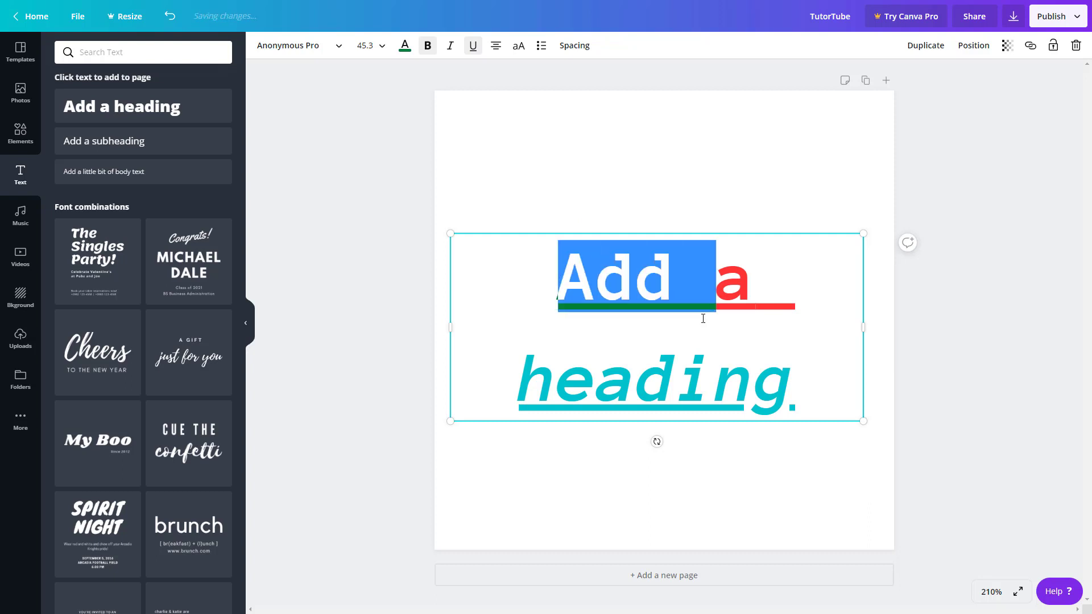
left_click(717, 367)
double_click(695, 276)
left_click(678, 369)
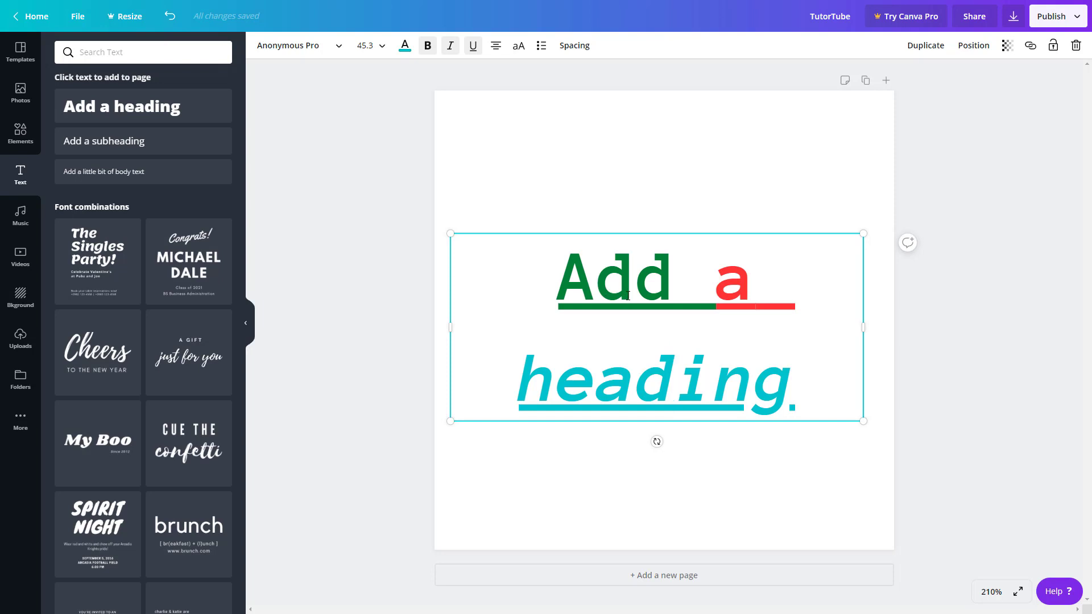
- Remove the underline and italics from the whole heading, keeping it bold
left_click_drag(796, 401, 529, 237)
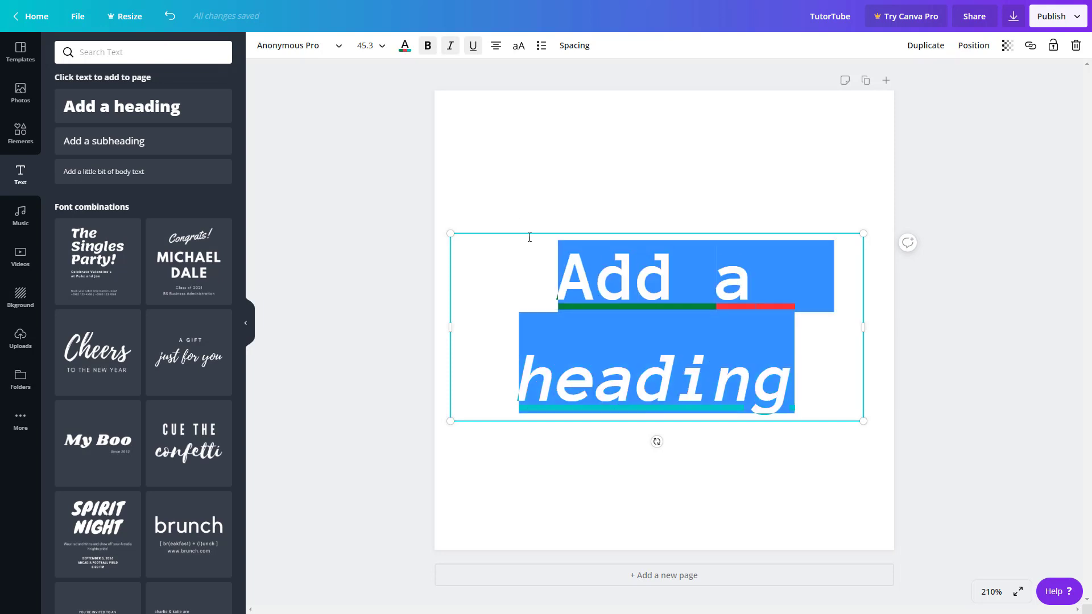
left_click(428, 46)
left_click(472, 46)
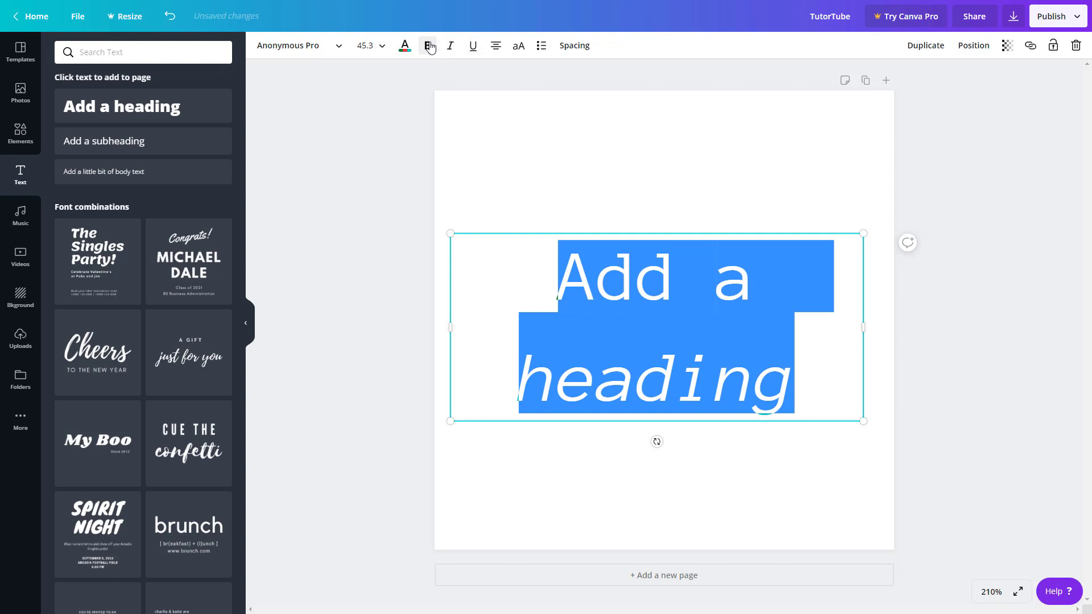
left_click(430, 47)
left_click(456, 50)
left_click(457, 51)
left_click(757, 398)
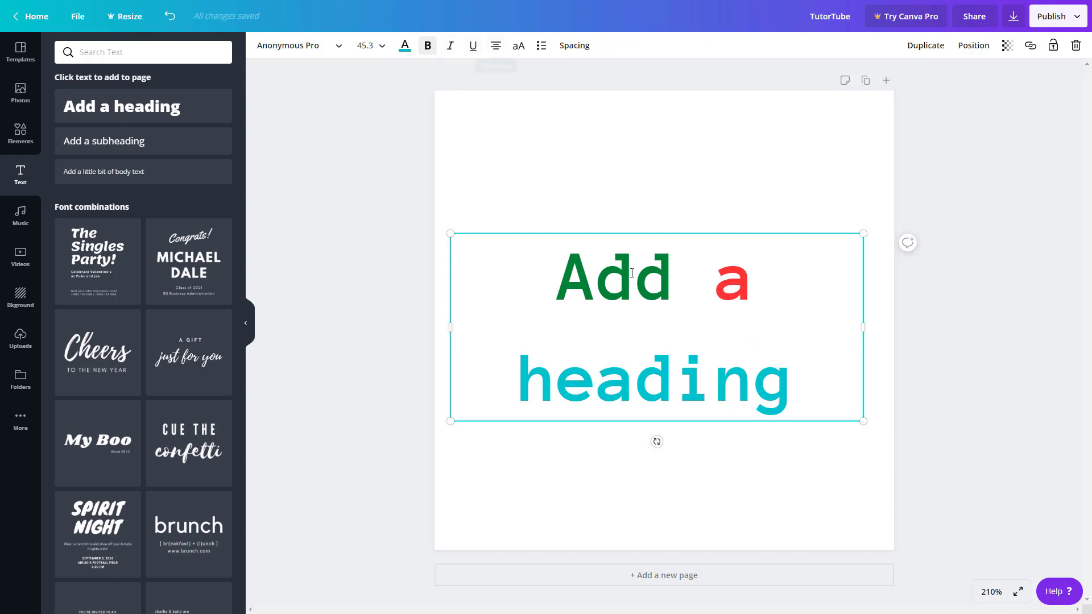
- Cycle the heading alignment through left, right and centre, ending on justified
left_click_drag(558, 272, 729, 277)
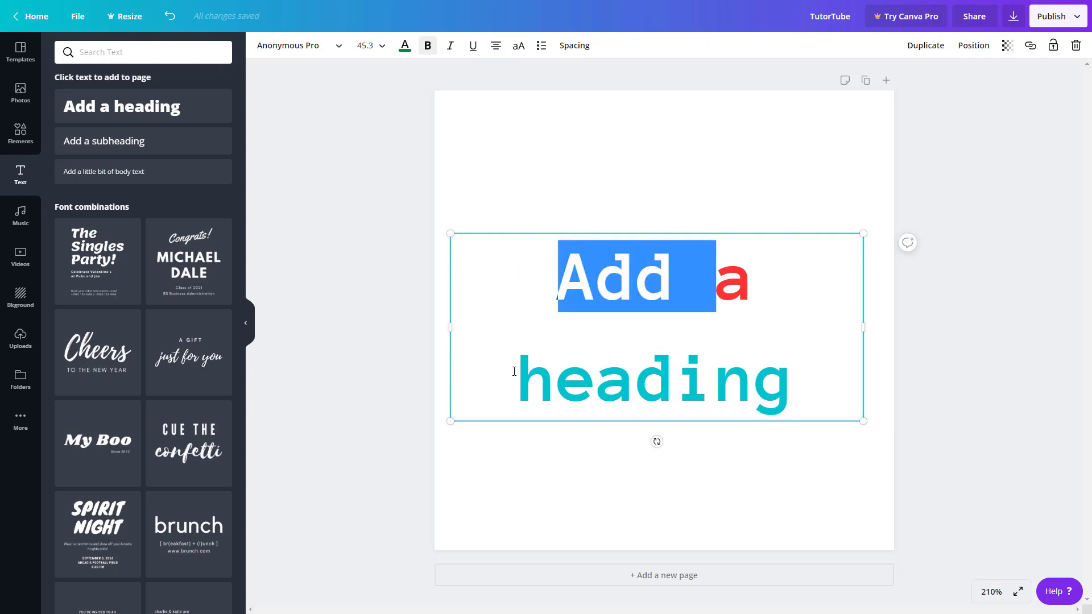
left_click(495, 50)
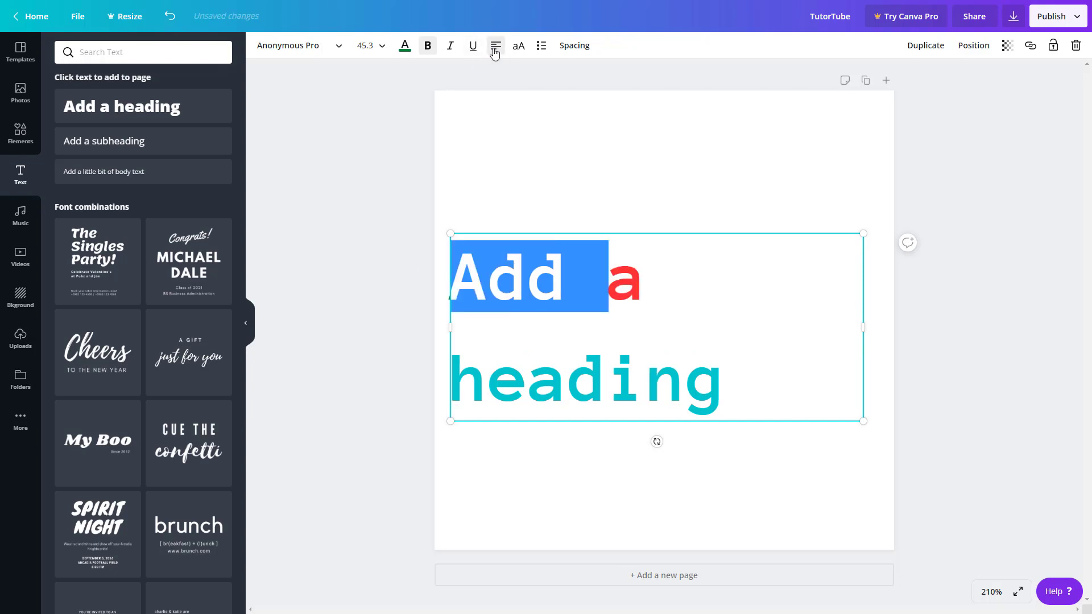
left_click(495, 50)
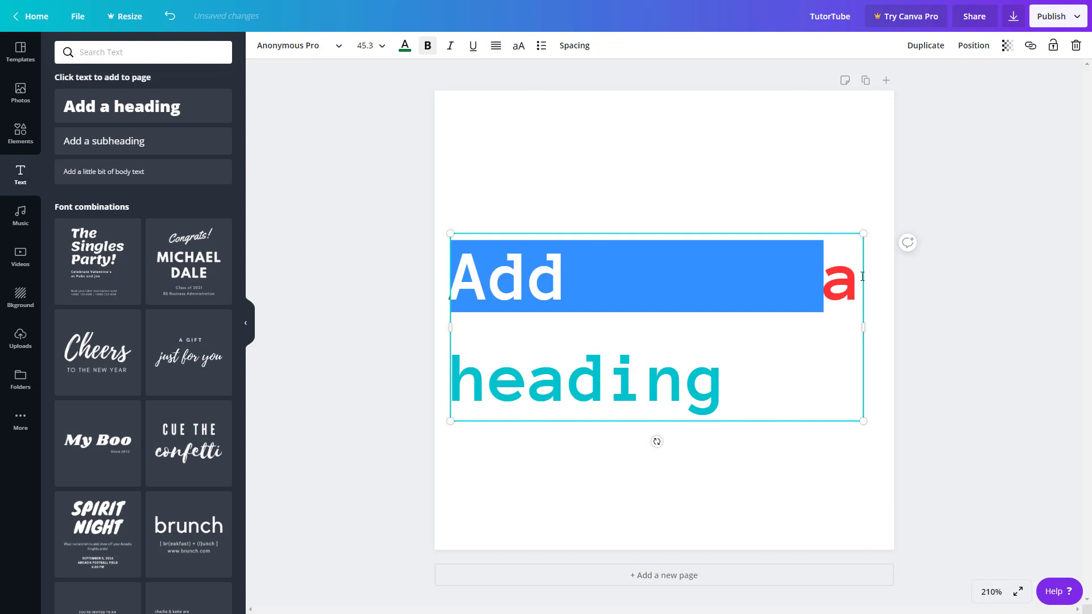
left_click(498, 50)
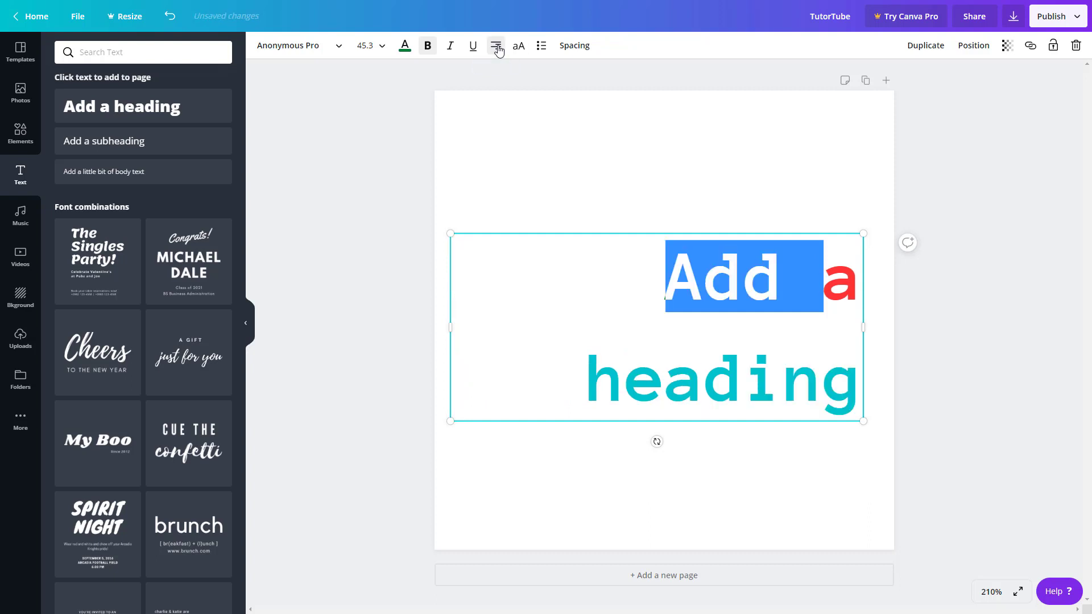
left_click(648, 349)
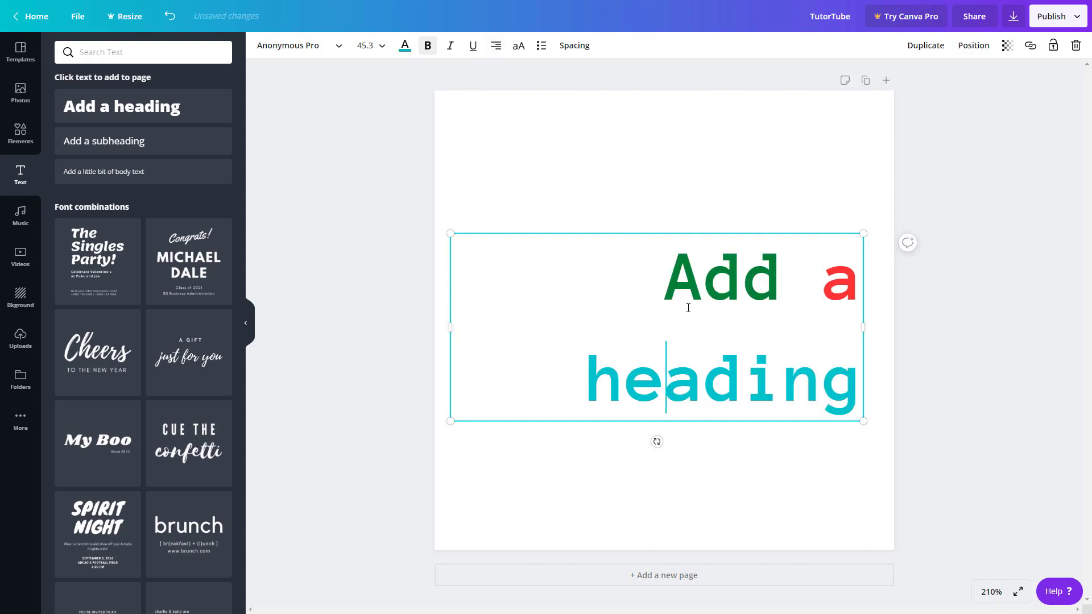
left_click(498, 49)
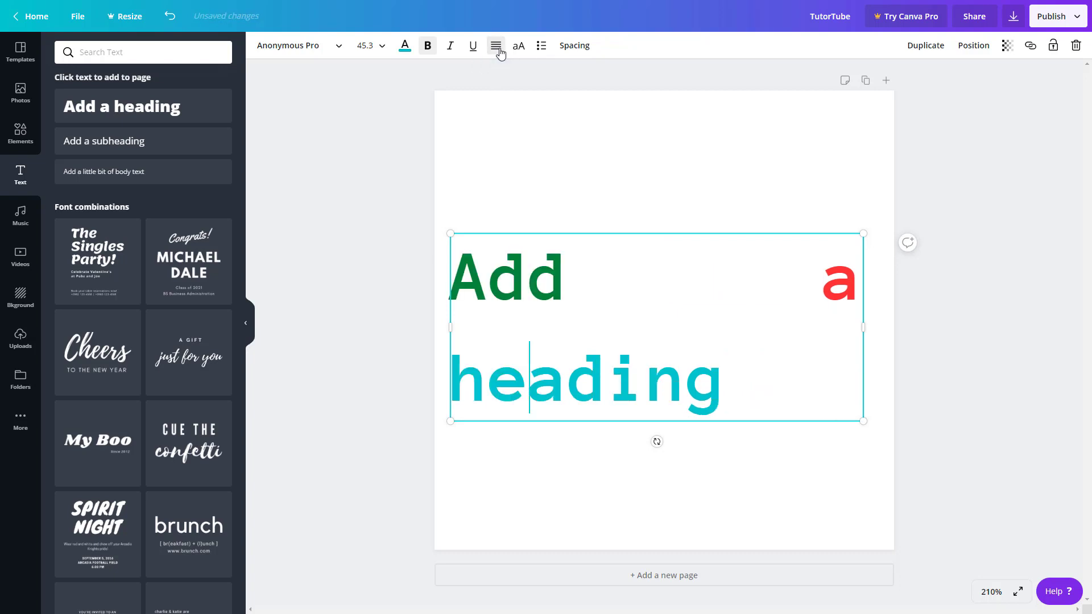
left_click(498, 49)
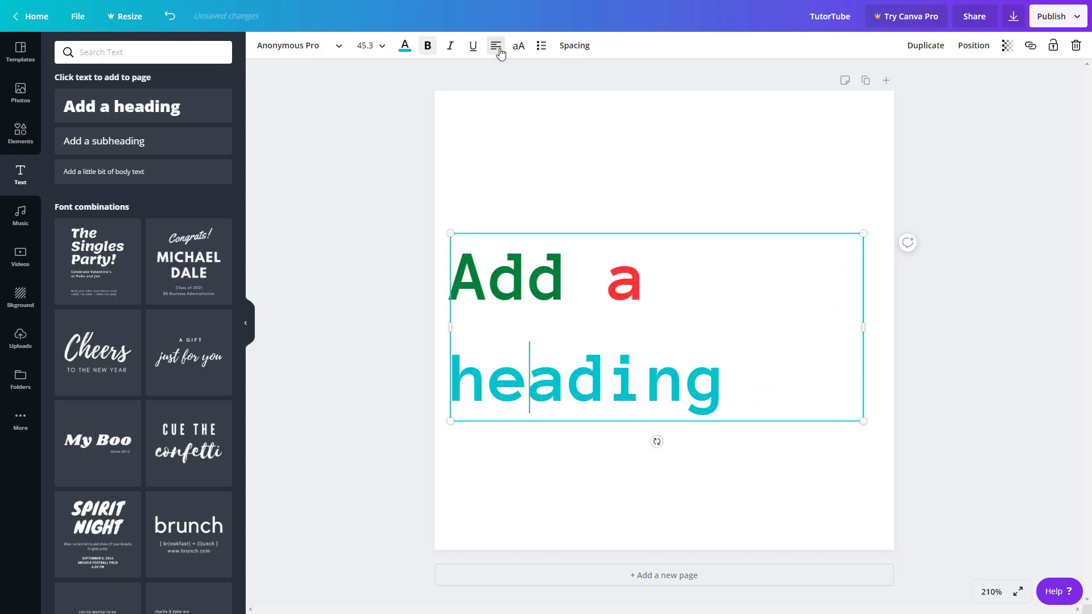
left_click(497, 49)
left_click(498, 49)
left_click(498, 49)
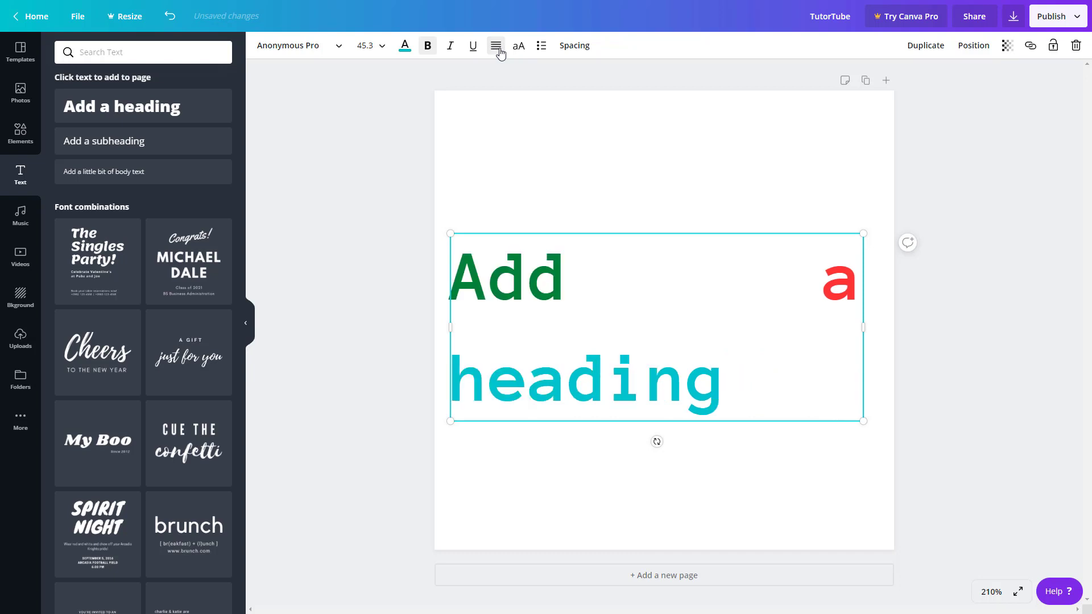
left_click(688, 378)
left_click(660, 343)
- Replace the heading with 'This is a long paragraph. This is a paragraph.' at size 14
double_click(720, 376)
left_click_drag(748, 385, 436, 248)
type("This ")
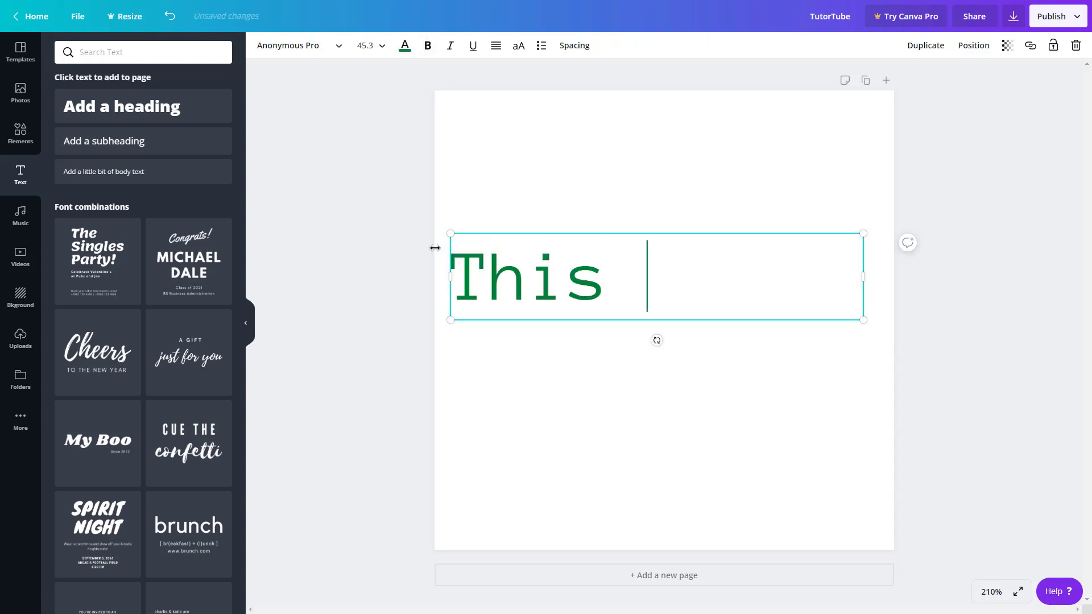
type("is a long par")
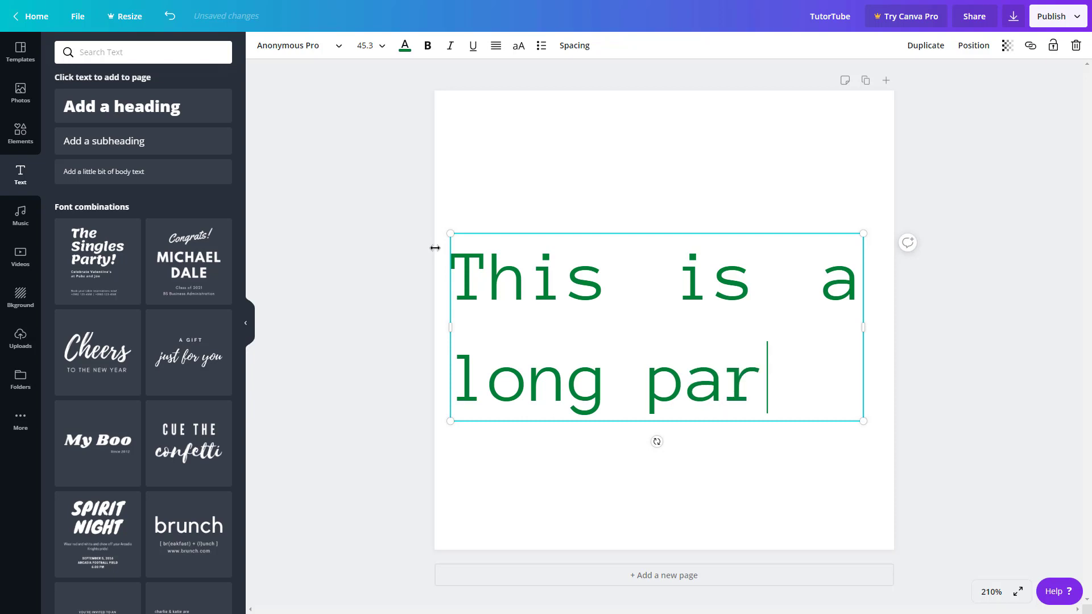
type("agraph. This i")
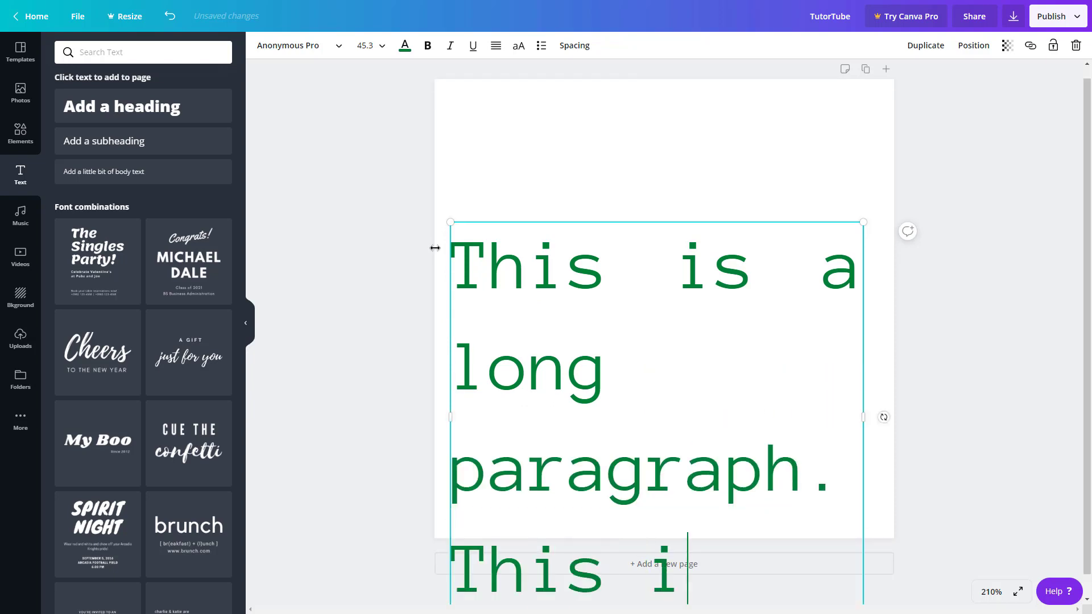
type("s a par")
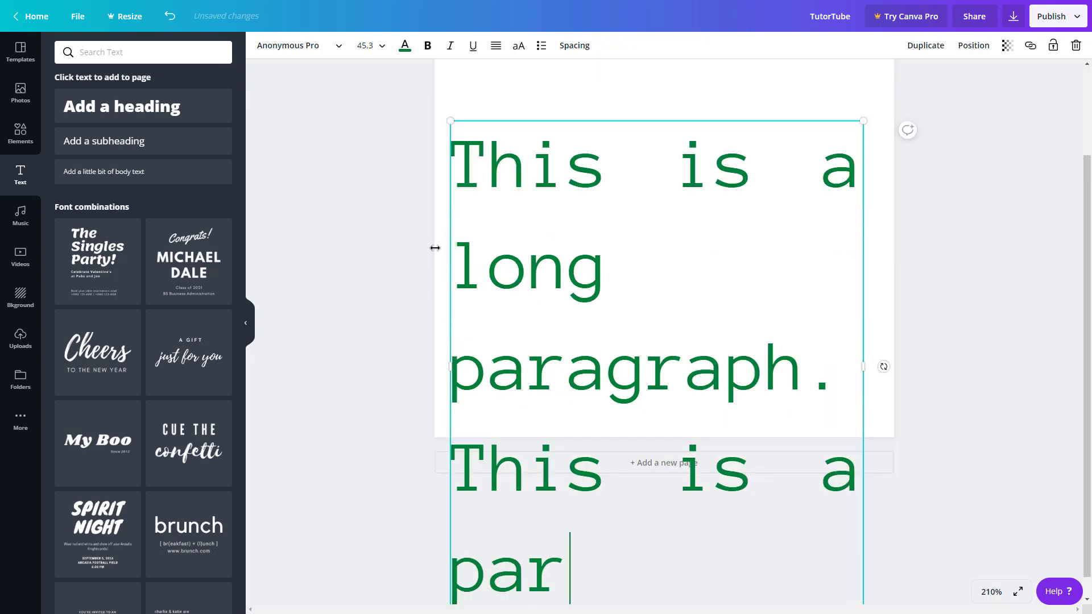
type("agraph.")
key("ctrl+a")
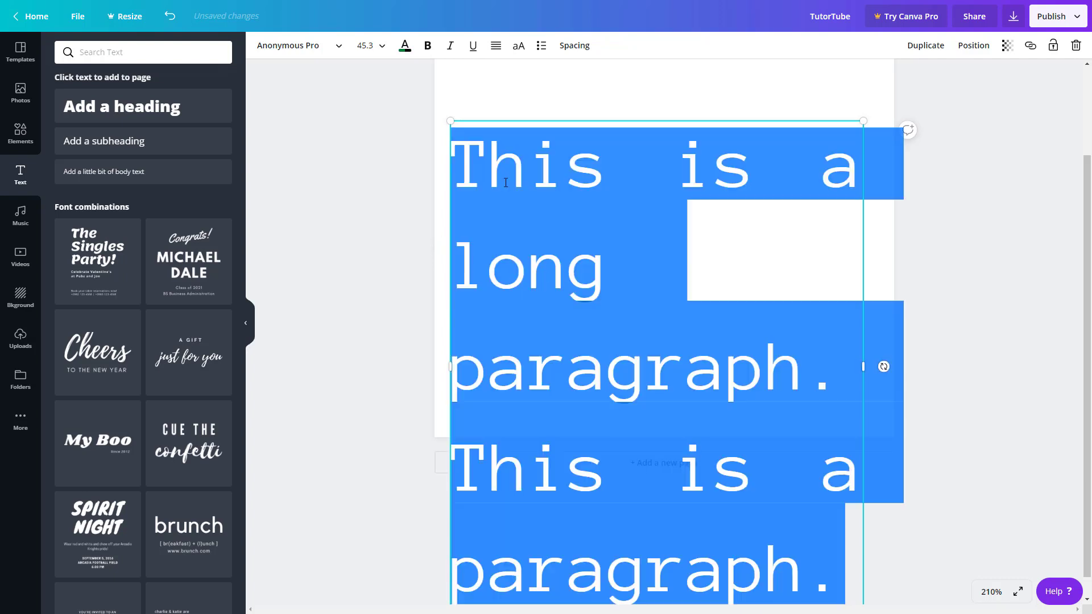
left_click(376, 52)
left_click(385, 178)
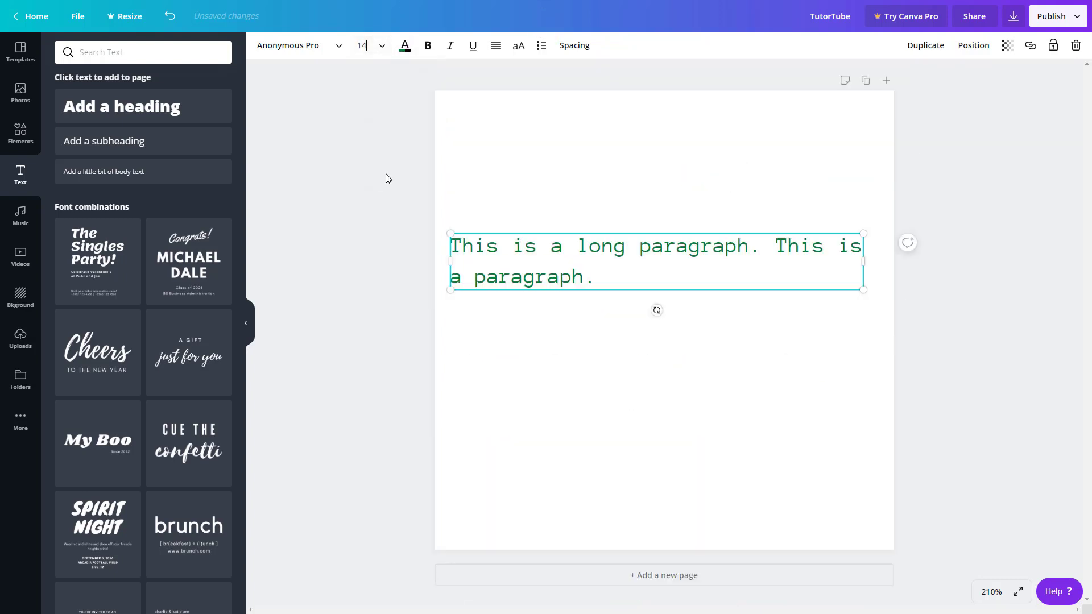
- Append two copies of 'a paragraph.' and widen the box to span the page
left_click_drag(597, 277, 405, 230)
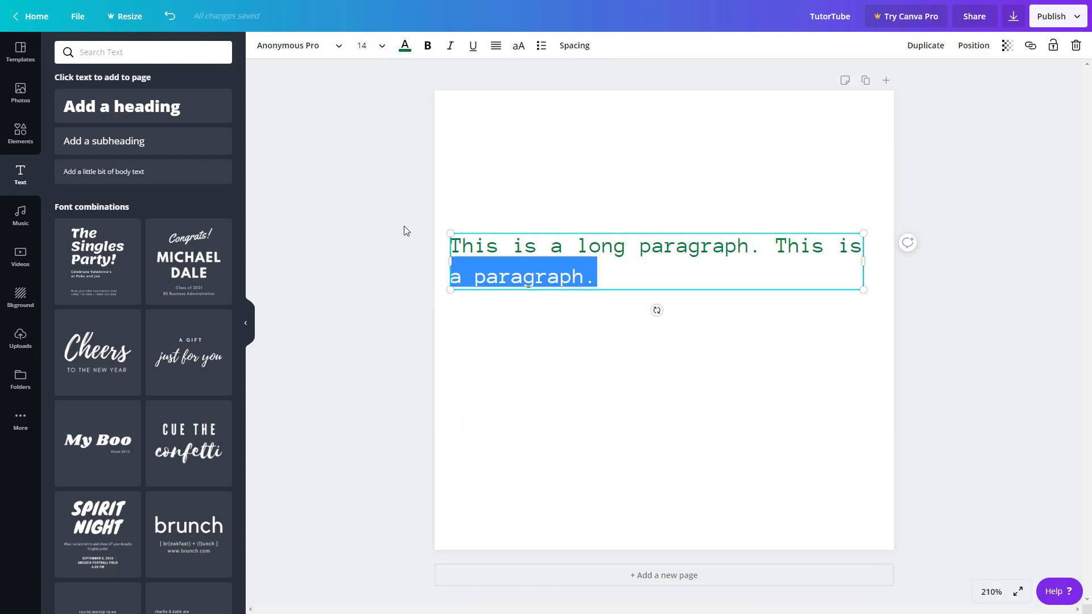
key("ctrl+c")
left_click(603, 277)
key("ctrl+v")
key("ctrl+v")
key("ctrl+v")
key("ctrl+v")
key("ctrl+v")
key("ctrl+v")
key("ctrl+v")
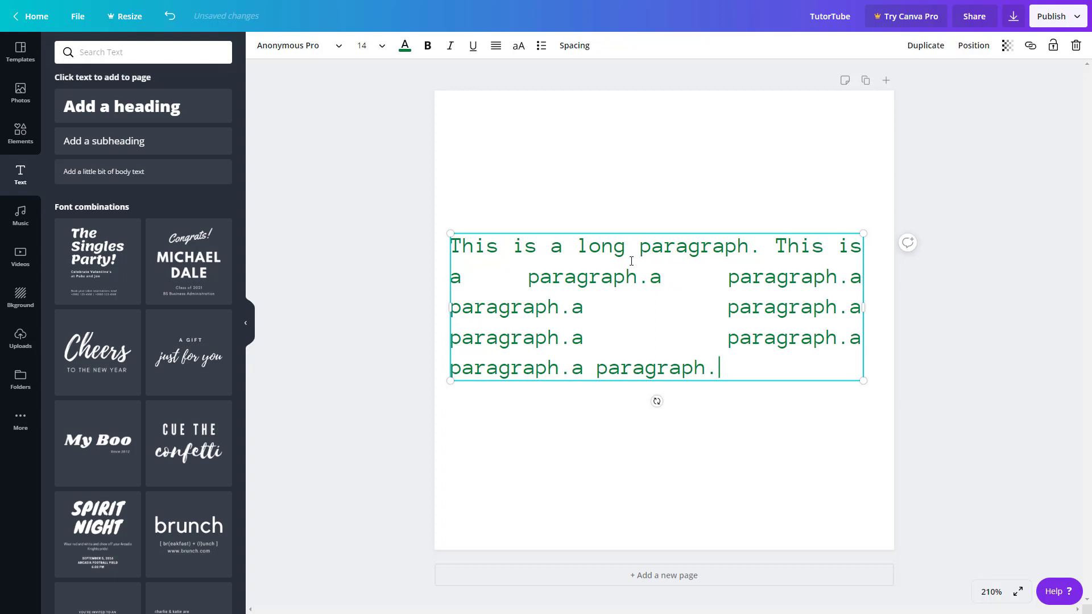
key("ctrl+v")
left_click_drag(864, 322, 893, 327)
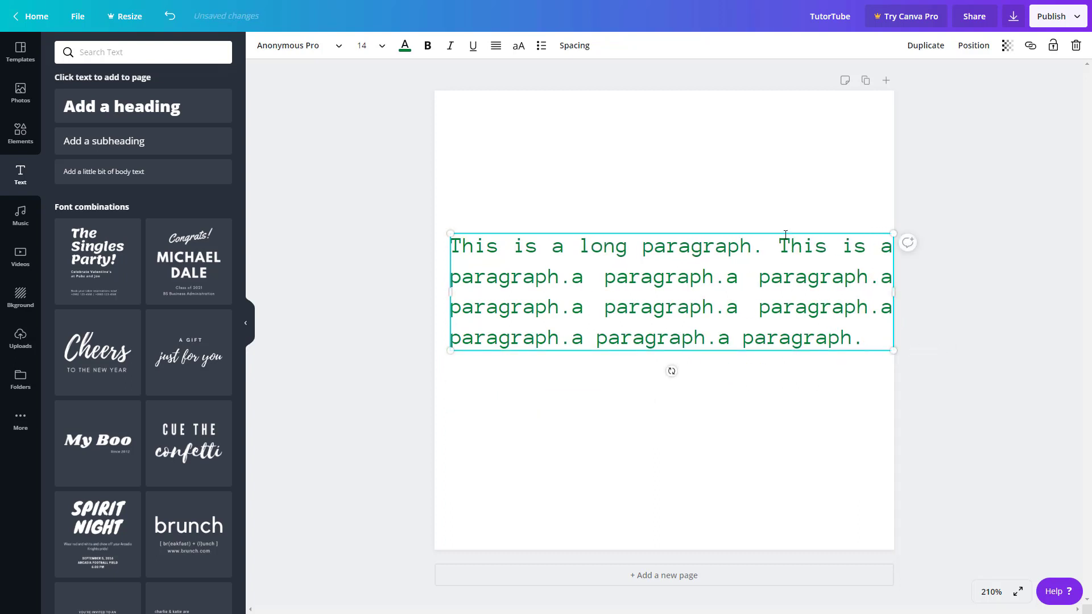
left_click_drag(784, 231, 780, 241)
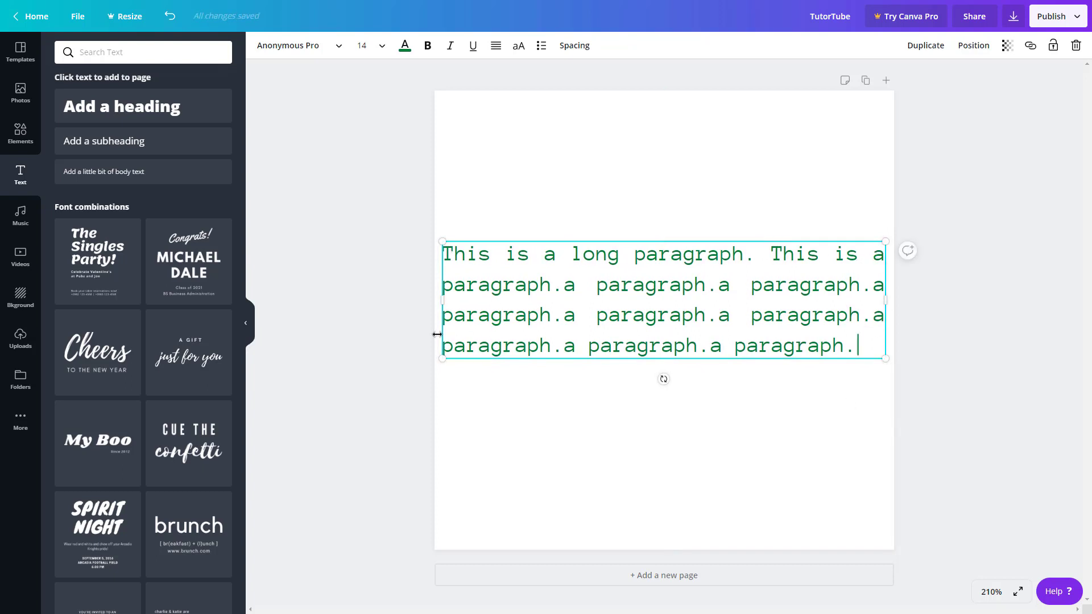
- Left-align the paragraph and delete letters from 'paragraph' words in lines 2 and 3
left_click(497, 49)
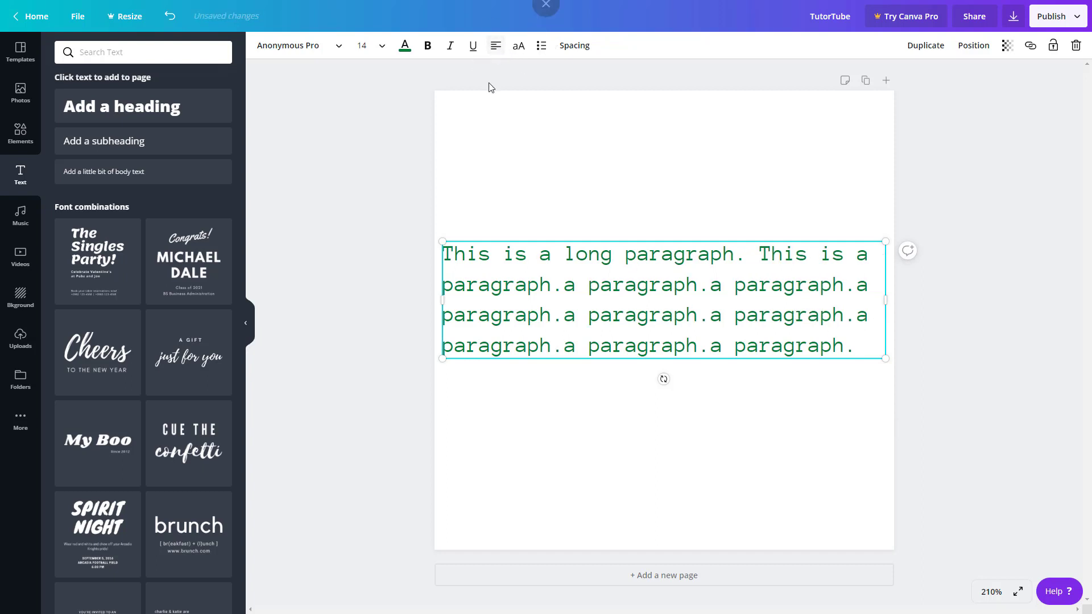
left_click_drag(795, 314, 744, 288)
key("BackSpace")
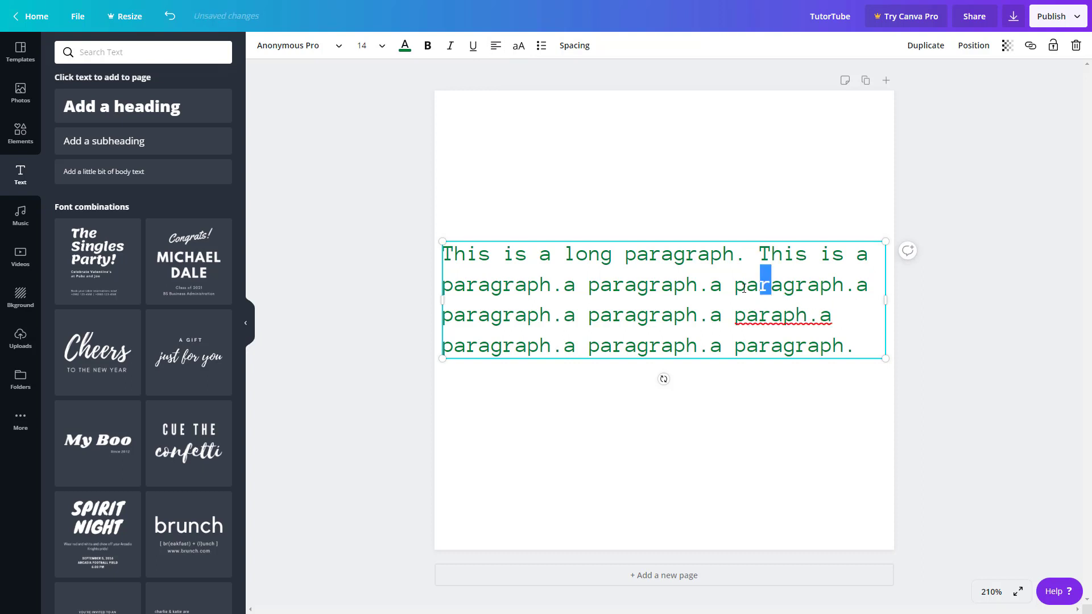
key("BackSpace")
key("BackSpace")
left_click_drag(651, 284, 612, 285)
key("BackSpace")
left_click(638, 315)
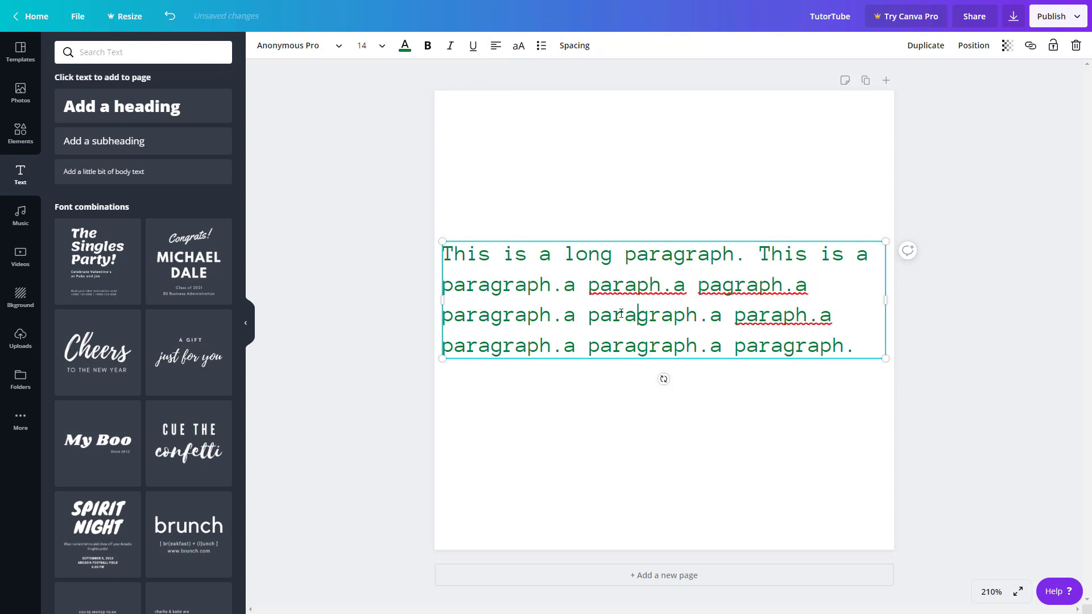
key("BackSpace")
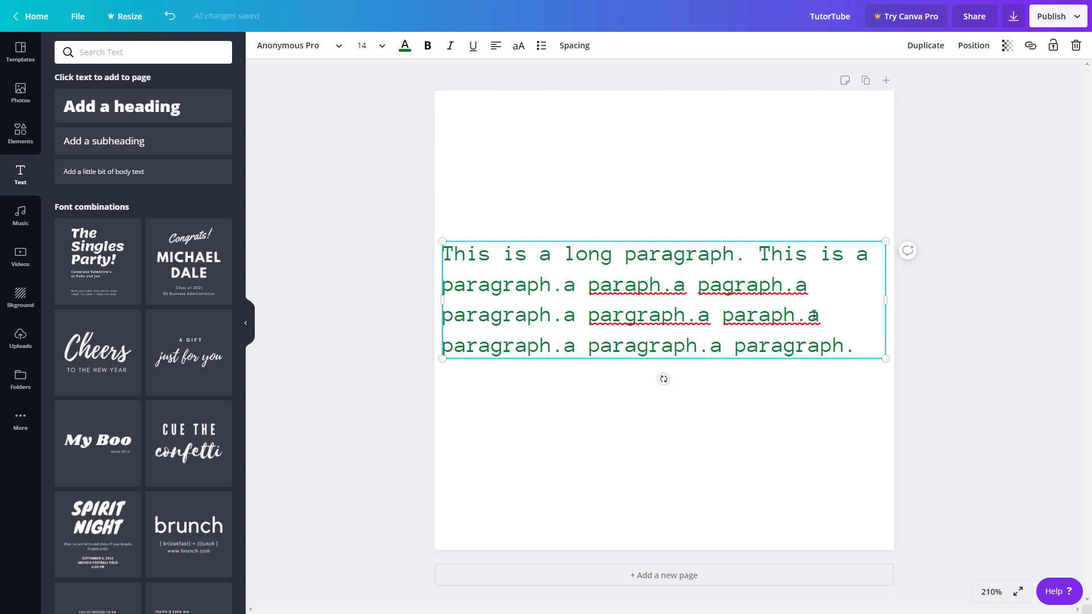
- Cycle the alignment through centre and right back to Justify, twice
left_click(498, 47)
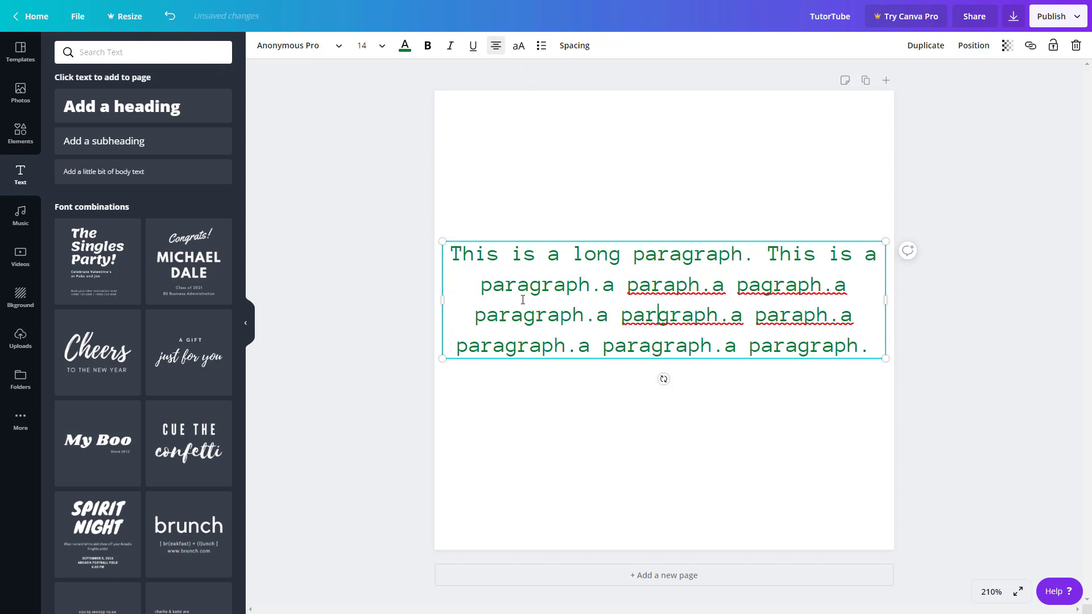
left_click(496, 49)
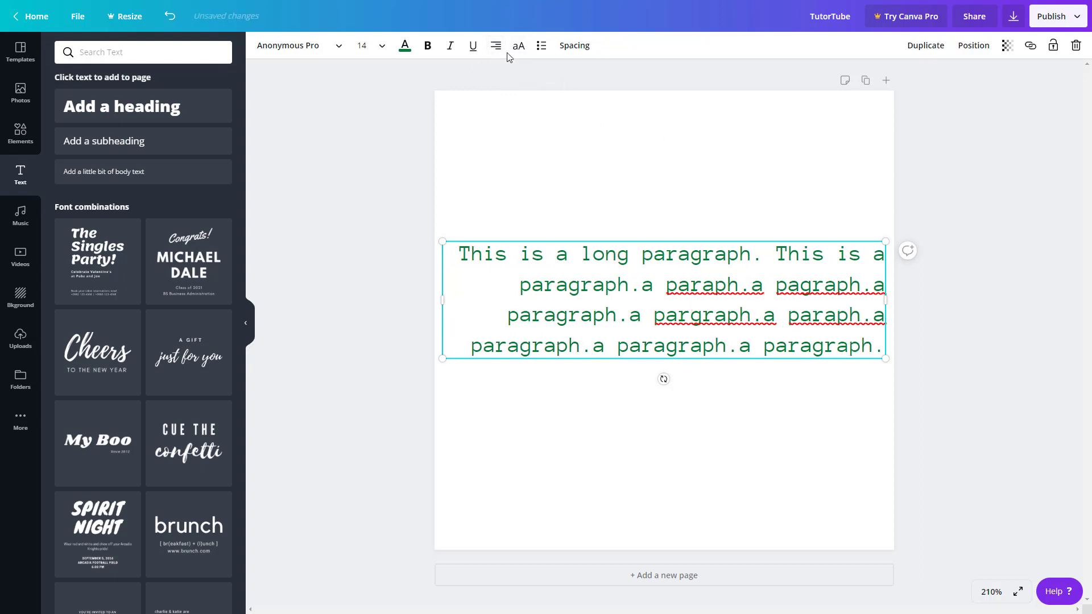
left_click(494, 49)
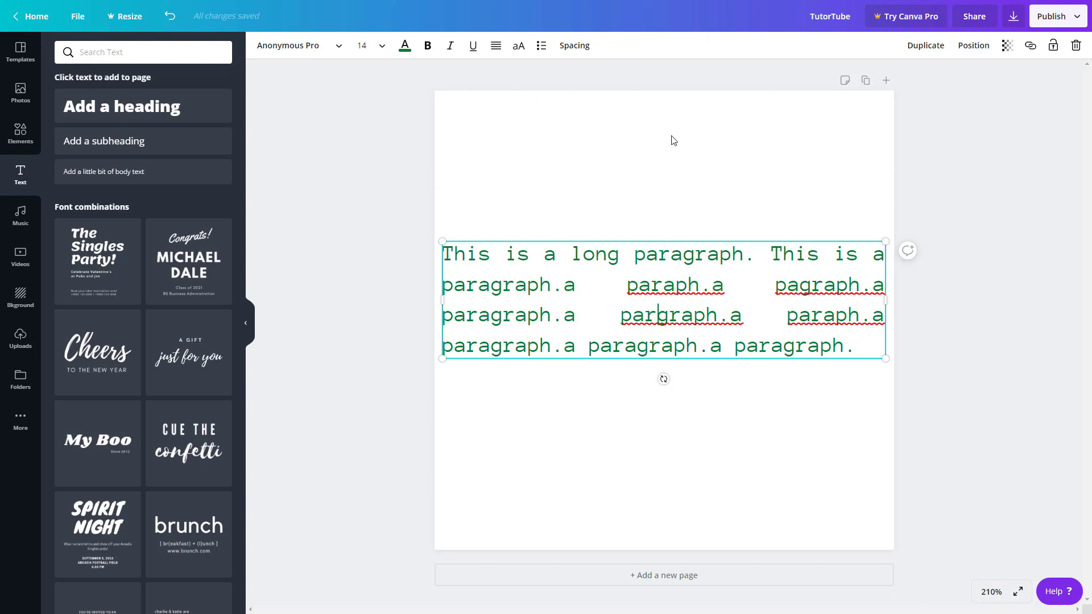
left_click(496, 45)
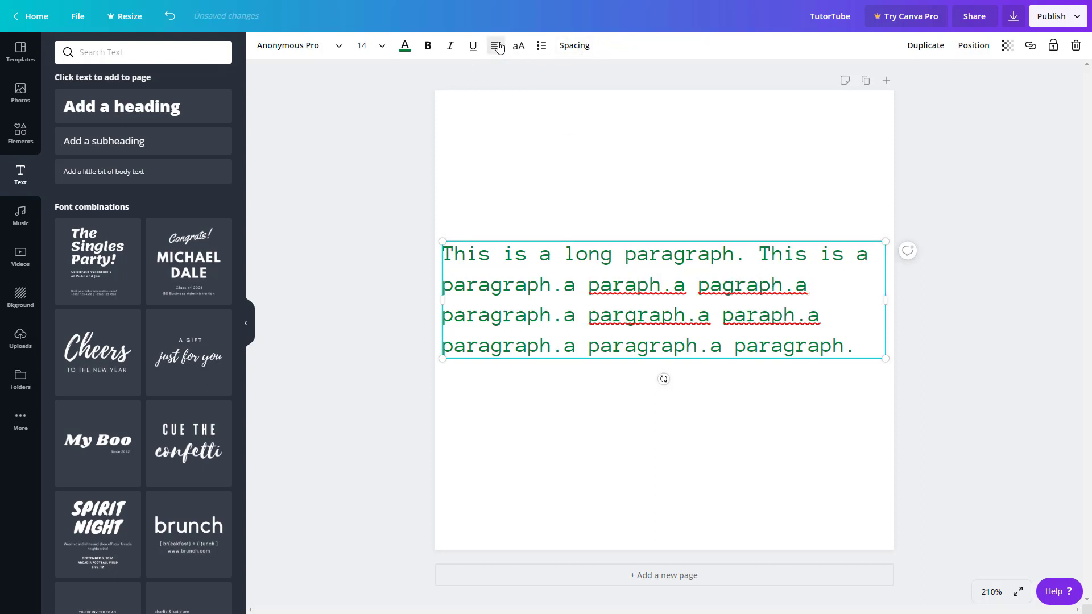
left_click(496, 45)
left_click(496, 46)
left_click(496, 45)
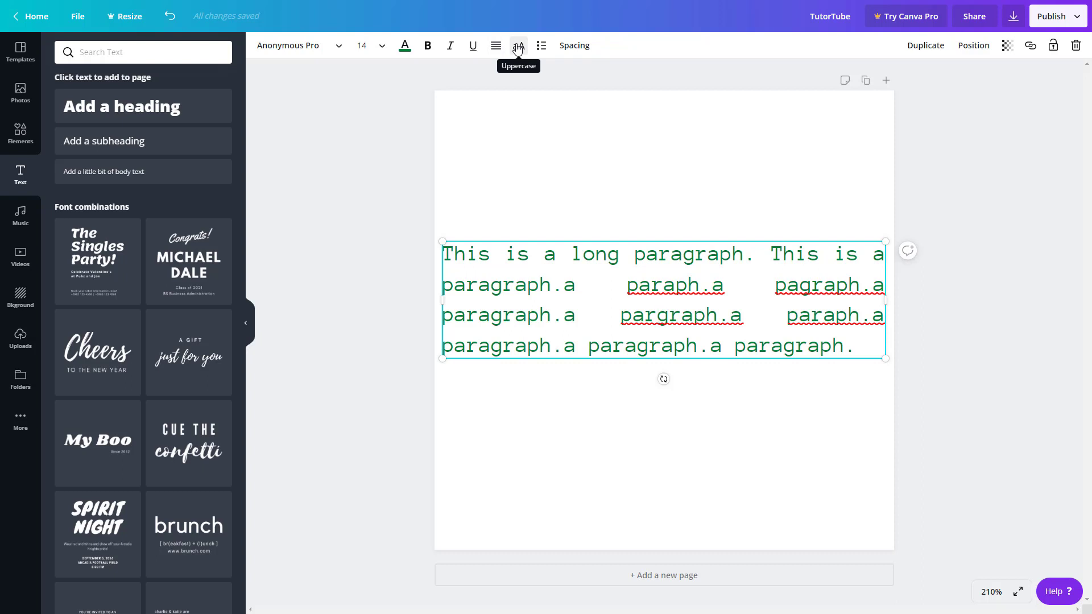
- Toggle all capitals on and off, splitting 'paraph.a' and 'pargraph.a' into 'paraph. a' and 'pargraph. a'
left_click(517, 47)
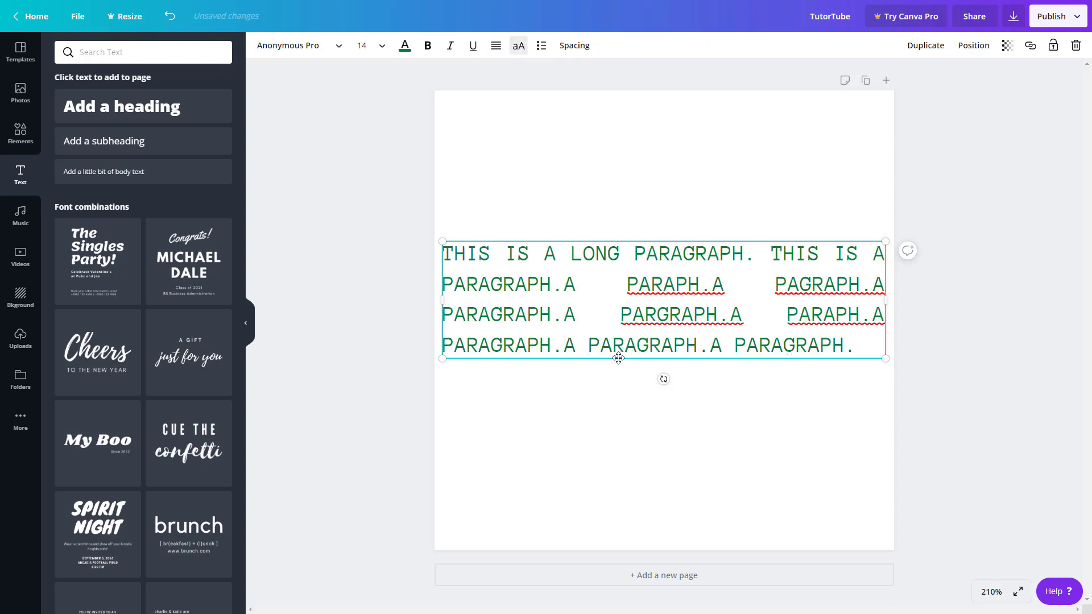
left_click(731, 317)
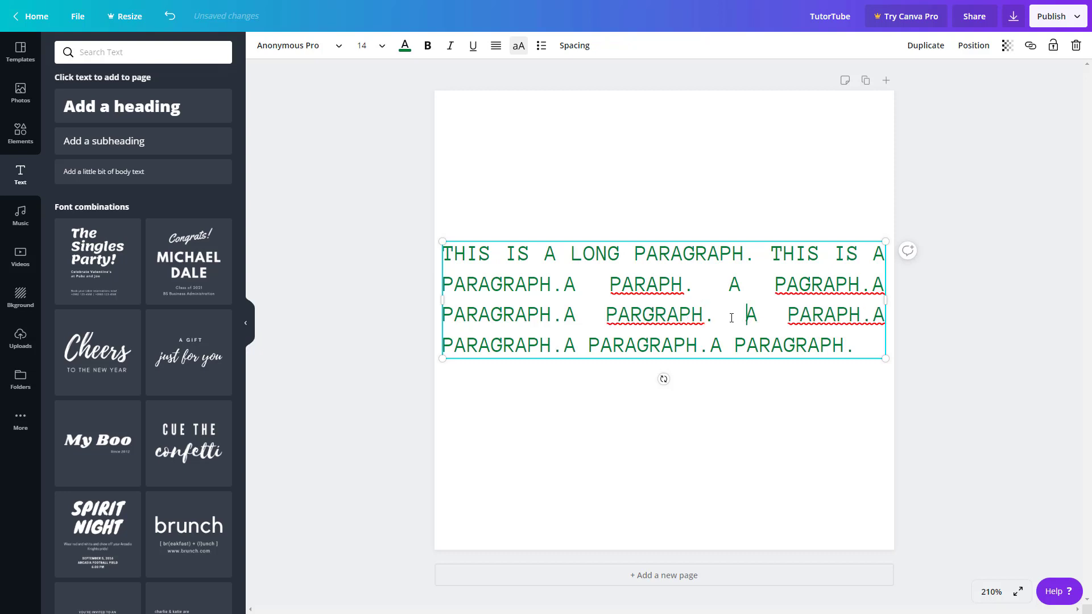
left_click(522, 52)
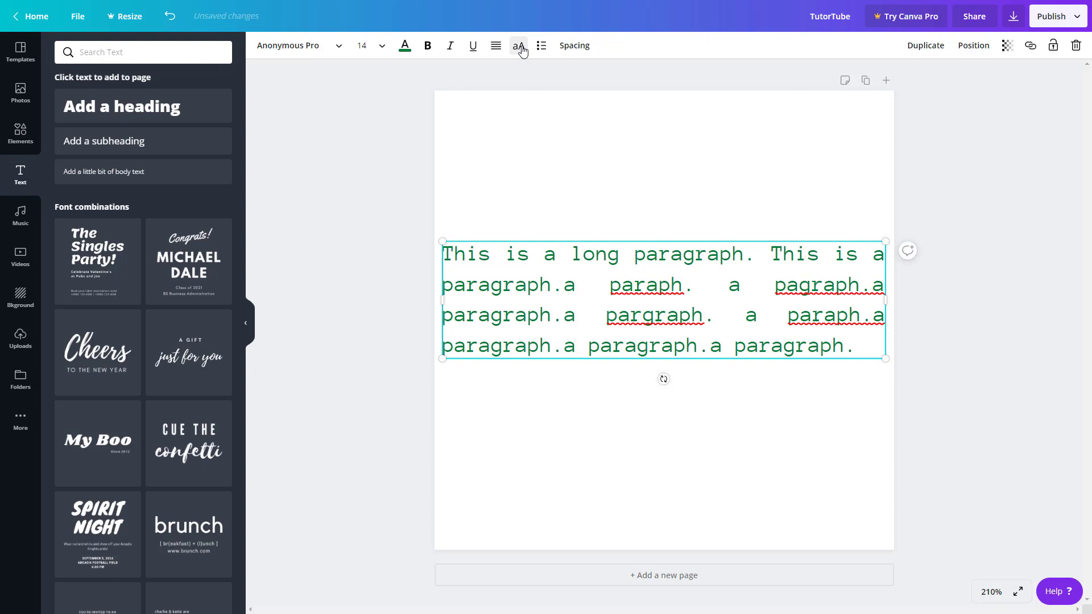
left_click_drag(858, 346, 432, 251)
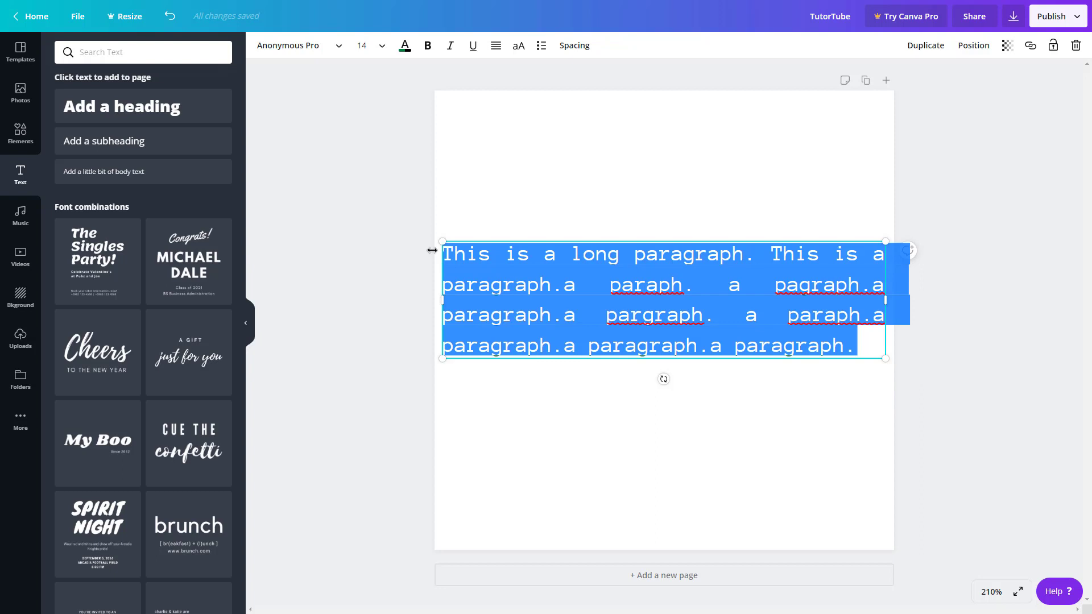
- Replace the paragraph with the bold line 'Uppercase UPPERCASE'
key("BackSpace")
key("ctrl+b")
type("U")
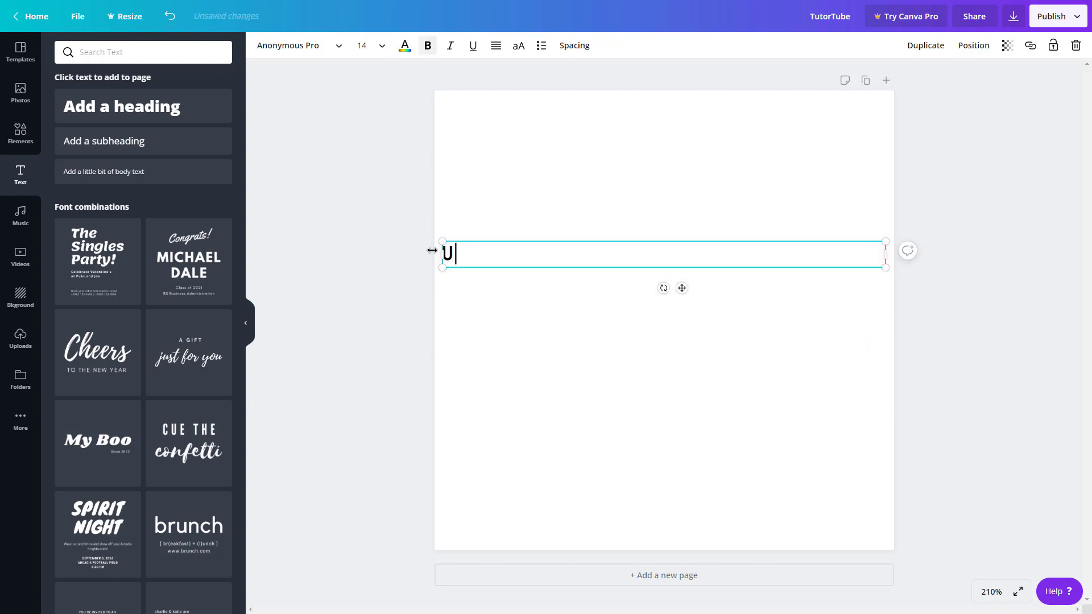
type("ppercase L")
key("BackSpace")
type("U")
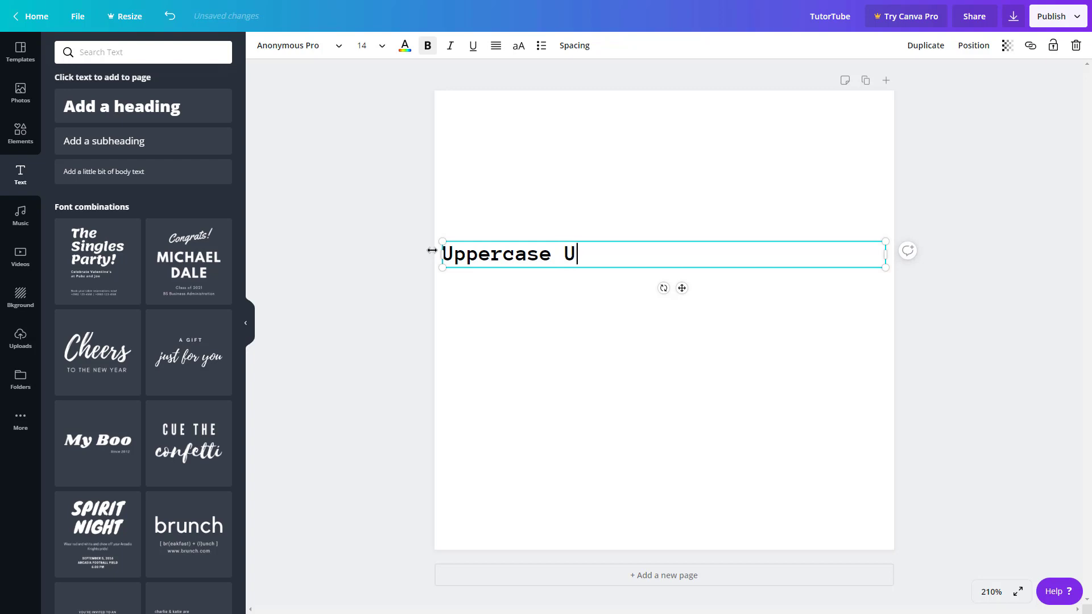
type("PPERCASE")
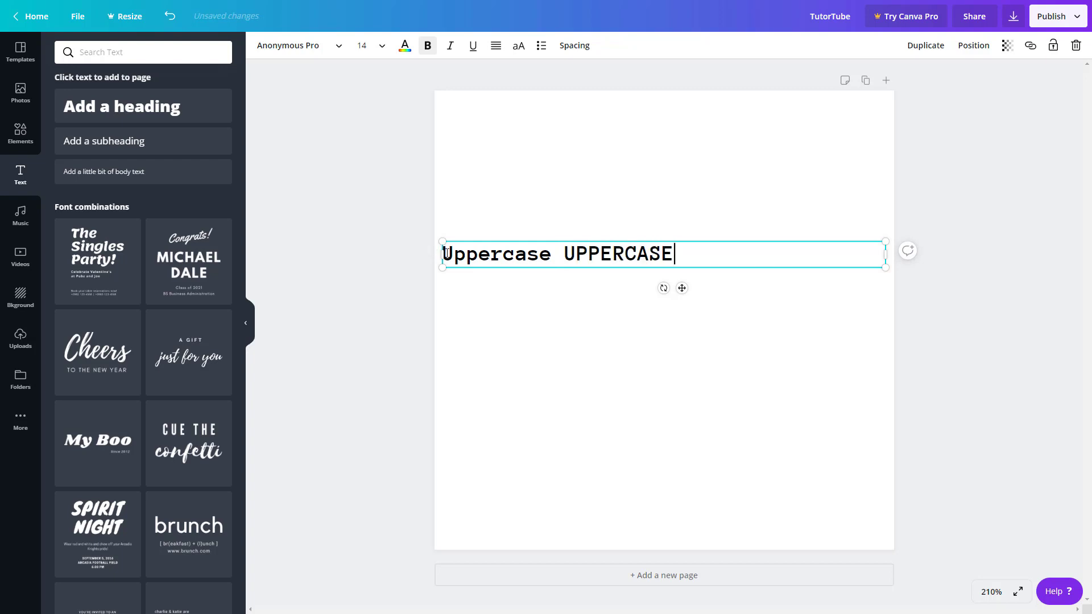
- Switch the line to all capitals and back to mixed case, then reselect it
left_click_drag(696, 255, 409, 263)
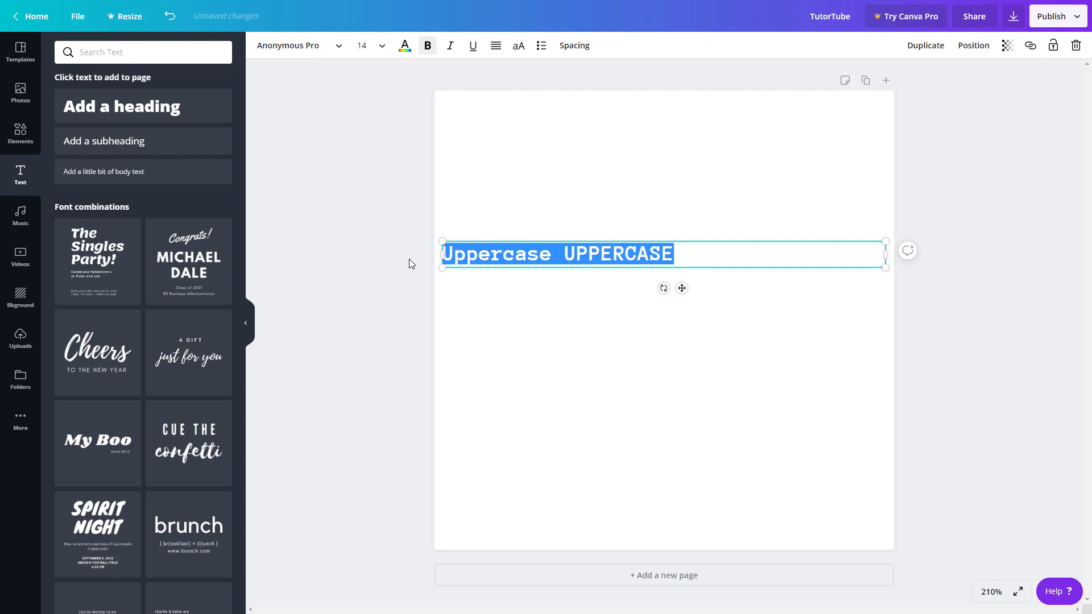
left_click(517, 51)
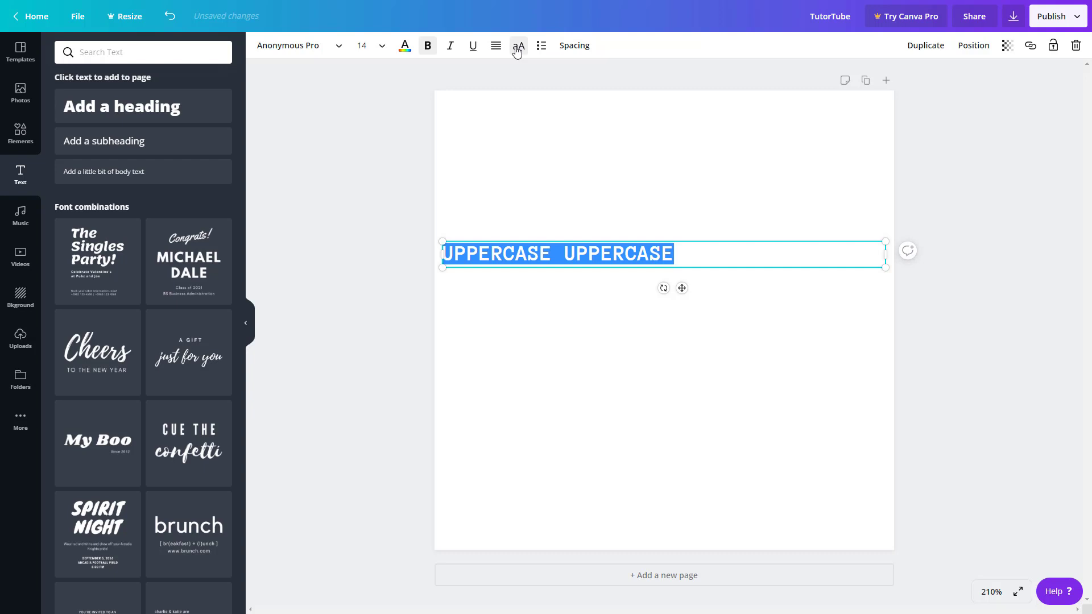
left_click(517, 51)
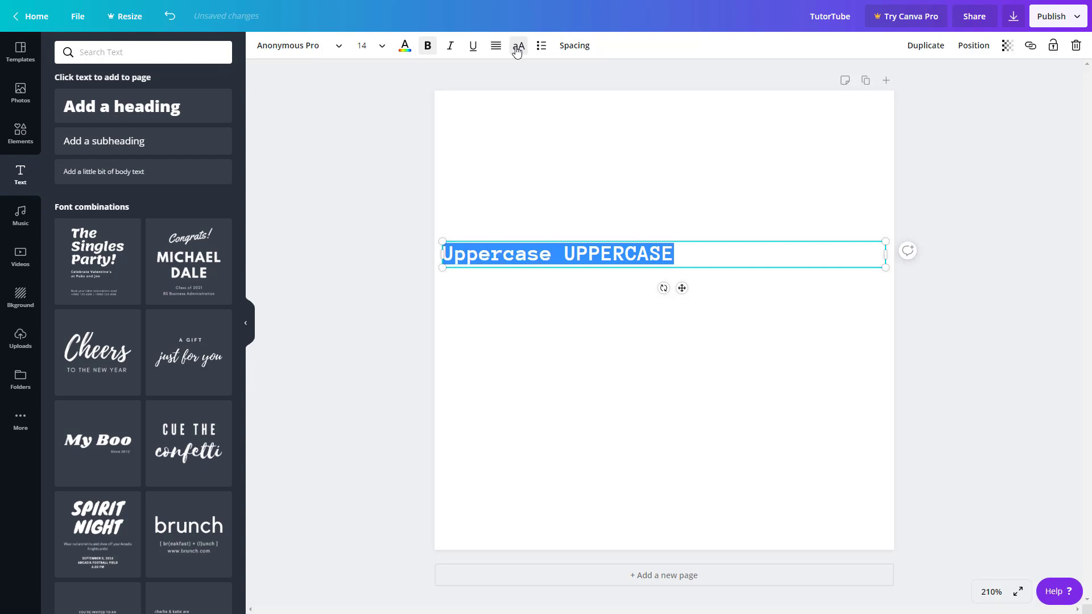
left_click(518, 254)
left_click_drag(682, 254, 440, 255)
left_click(468, 254)
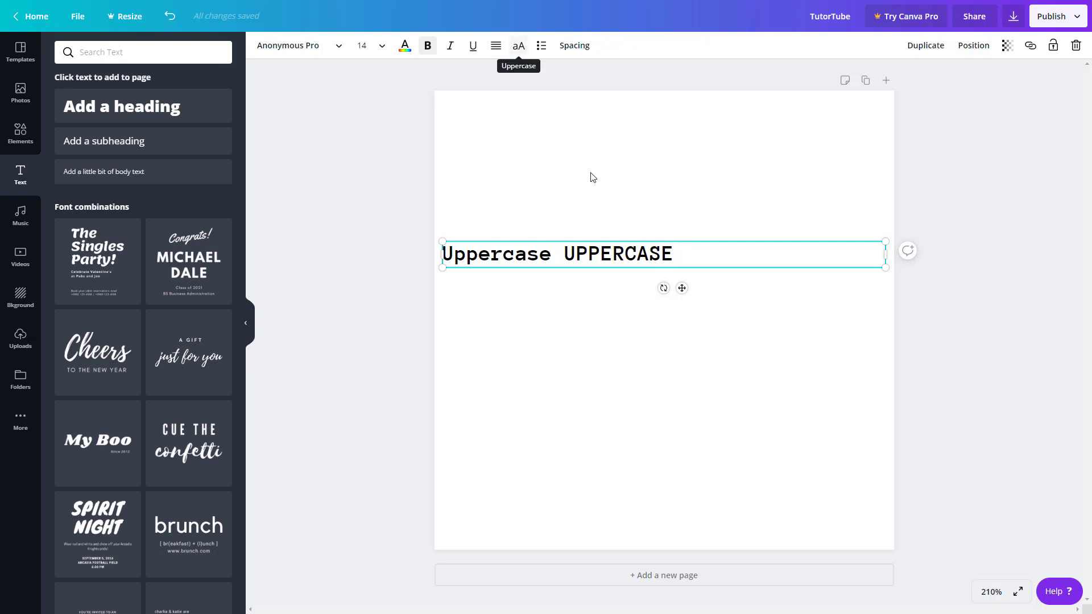
left_click_drag(676, 253, 368, 256)
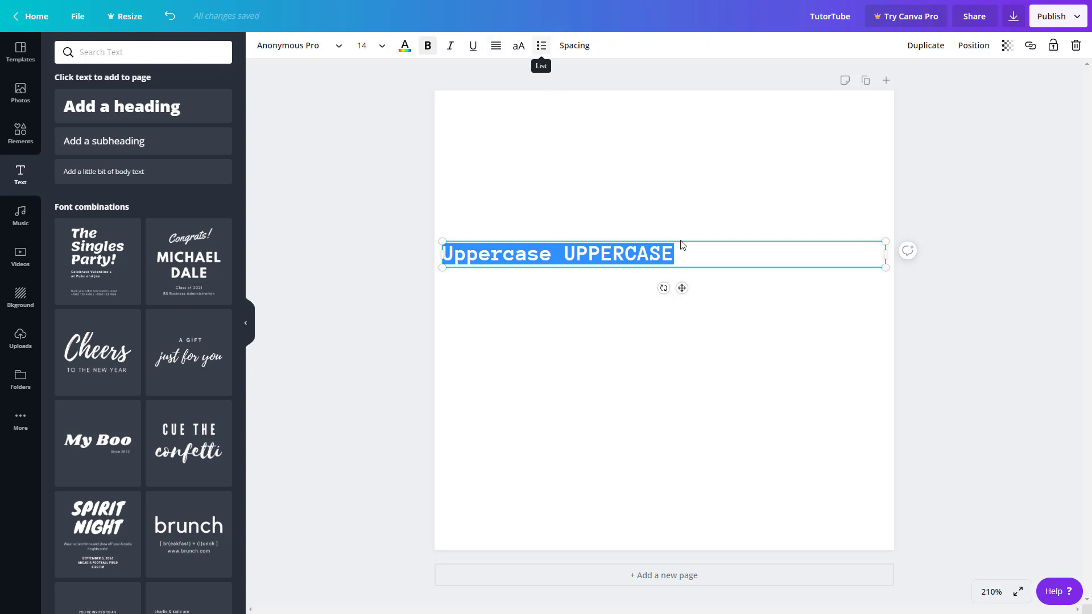
- Replace the line with three lines: 'Object 1', 'Object 2', 'Object 3'
left_click_drag(675, 254, 261, 247)
type("Object 1")
key("Return")
type("Object 2")
key("Return")
type("Object 3")
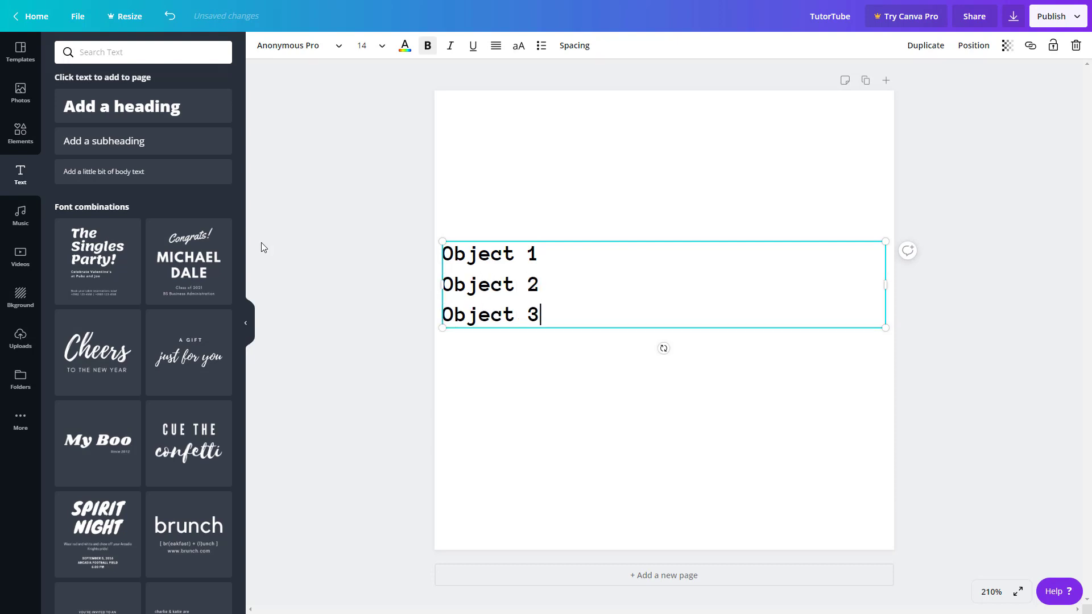
- Try the three lines as bullets, numbers and plain text, twice over
left_click_drag(547, 315, 430, 251)
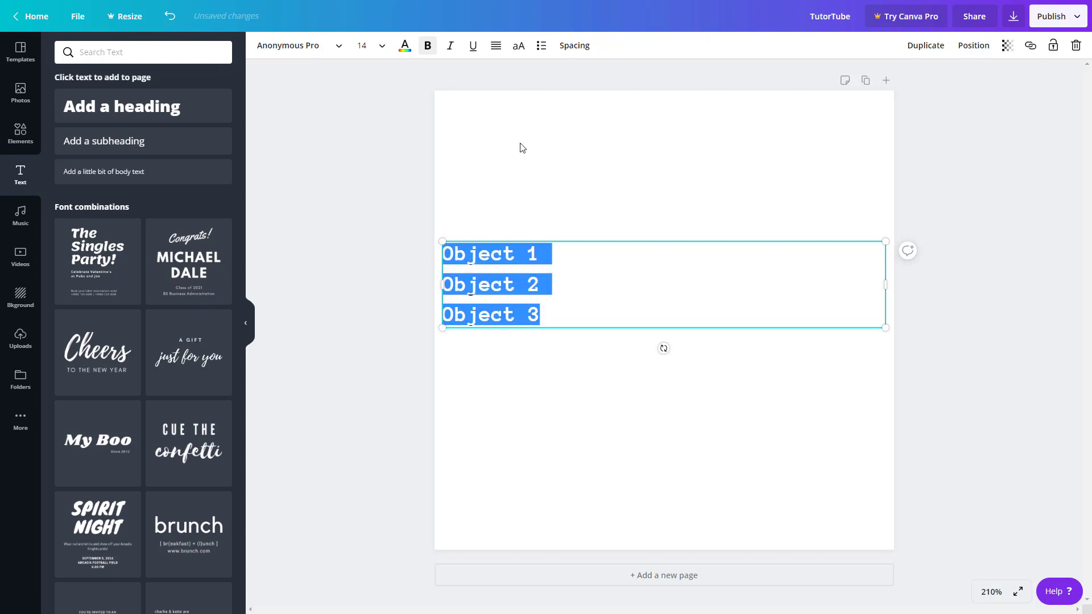
left_click(542, 48)
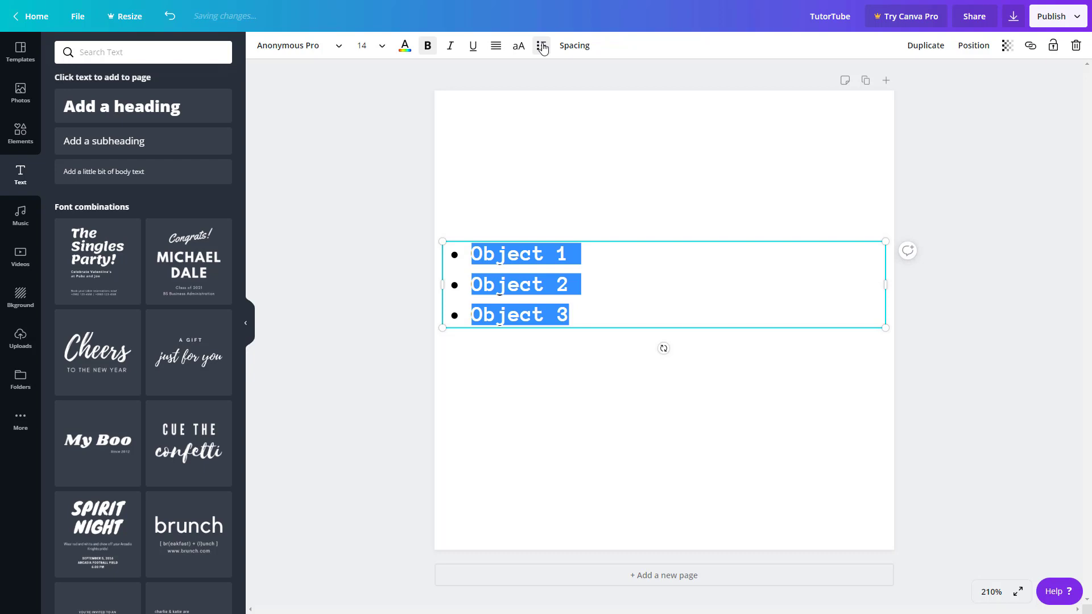
left_click(543, 47)
left_click(542, 48)
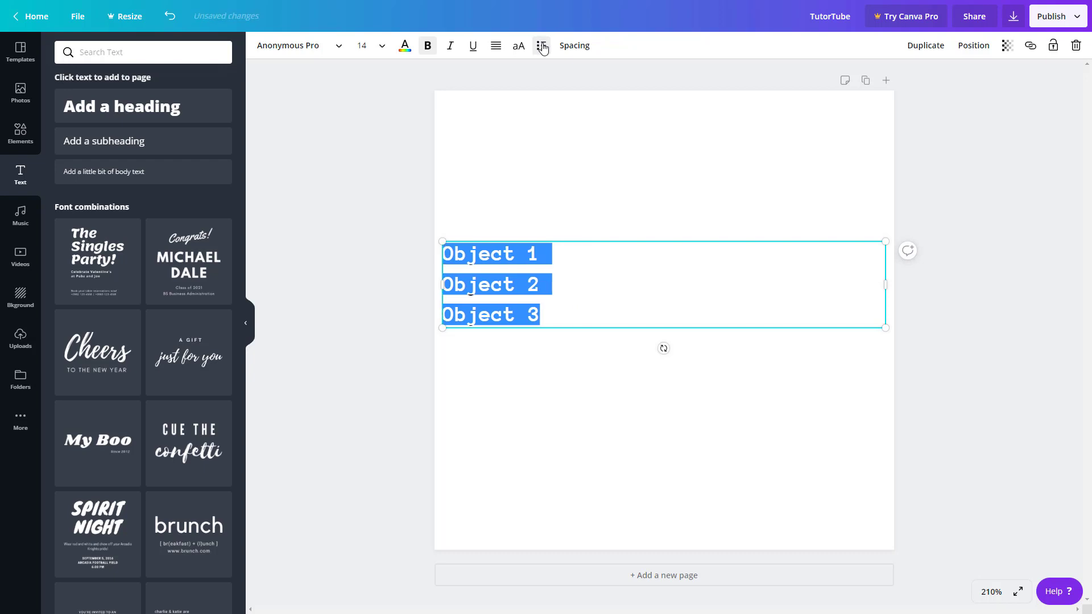
left_click(542, 47)
left_click(542, 48)
left_click(543, 48)
- Number Object 1 and Object 2, then make Object 3 numbered item 3
left_click(565, 285)
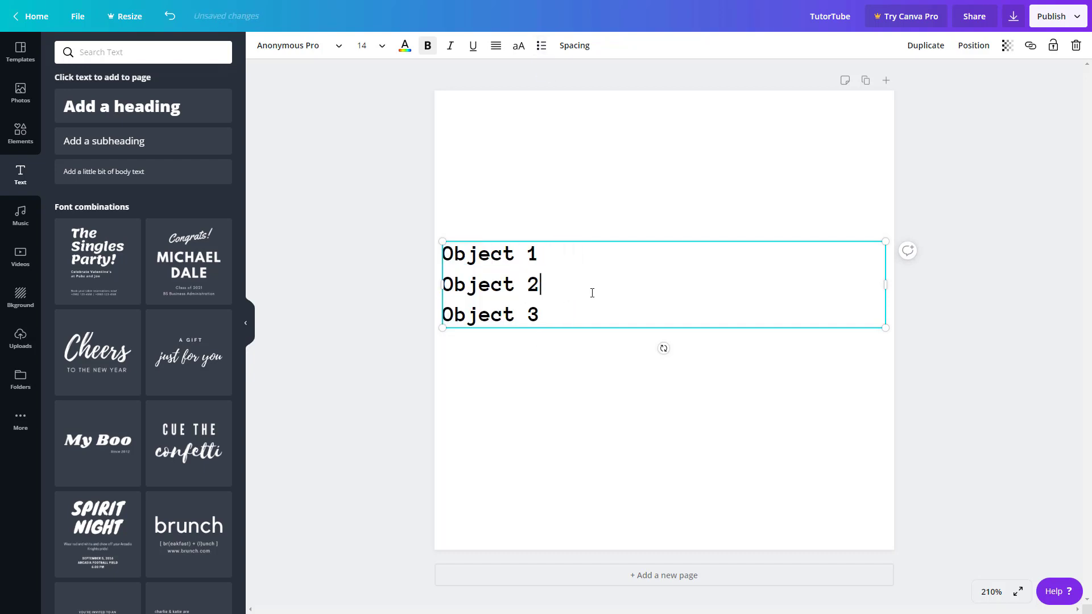
left_click(427, 251, "shift")
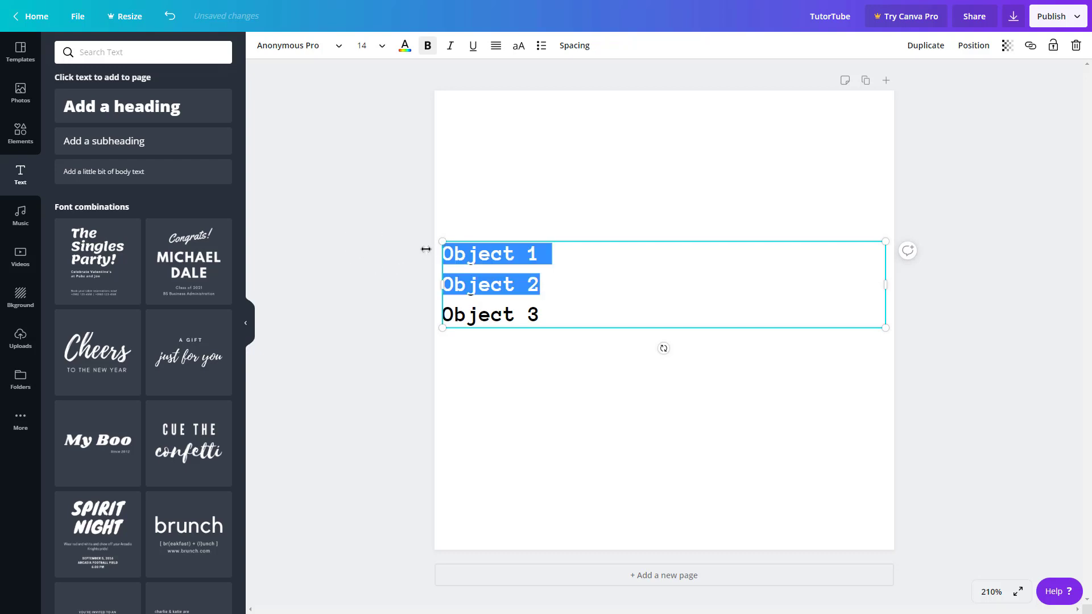
left_click(543, 46)
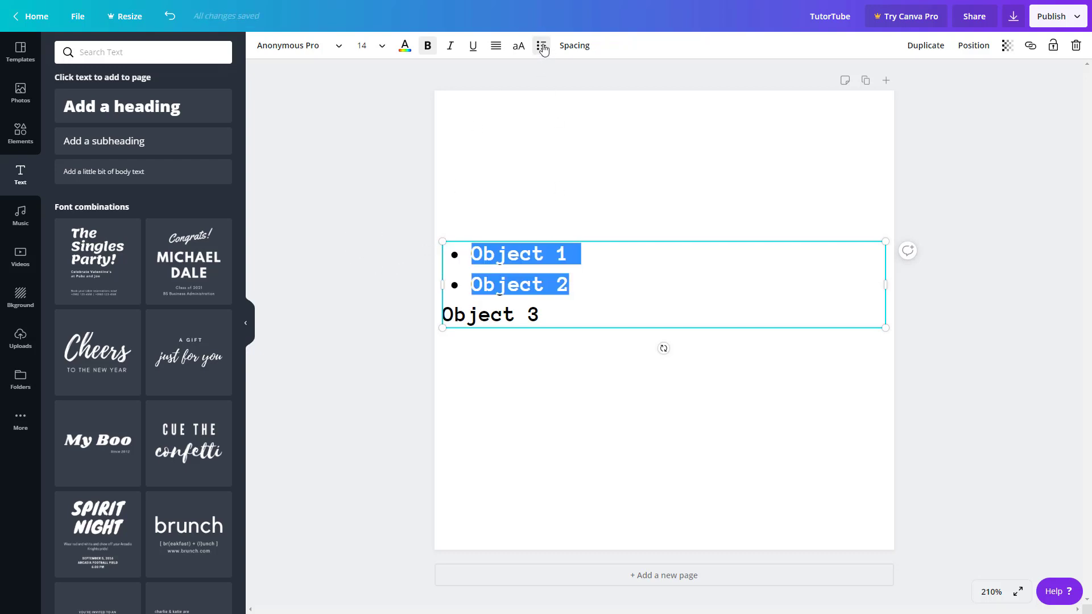
left_click(543, 47)
left_click_drag(559, 317, 420, 313)
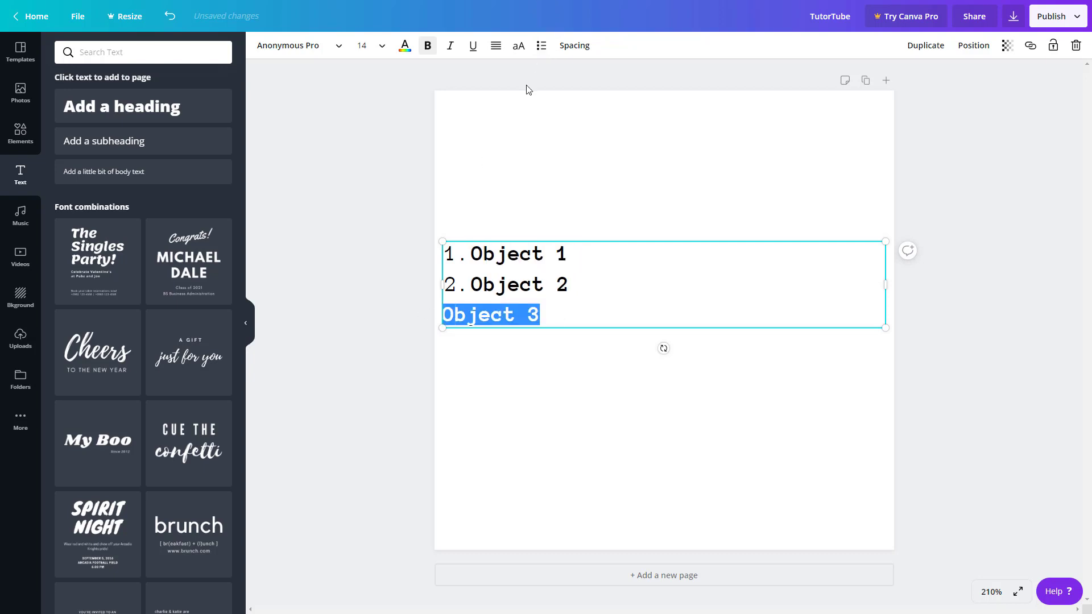
left_click(541, 45)
left_click(541, 47)
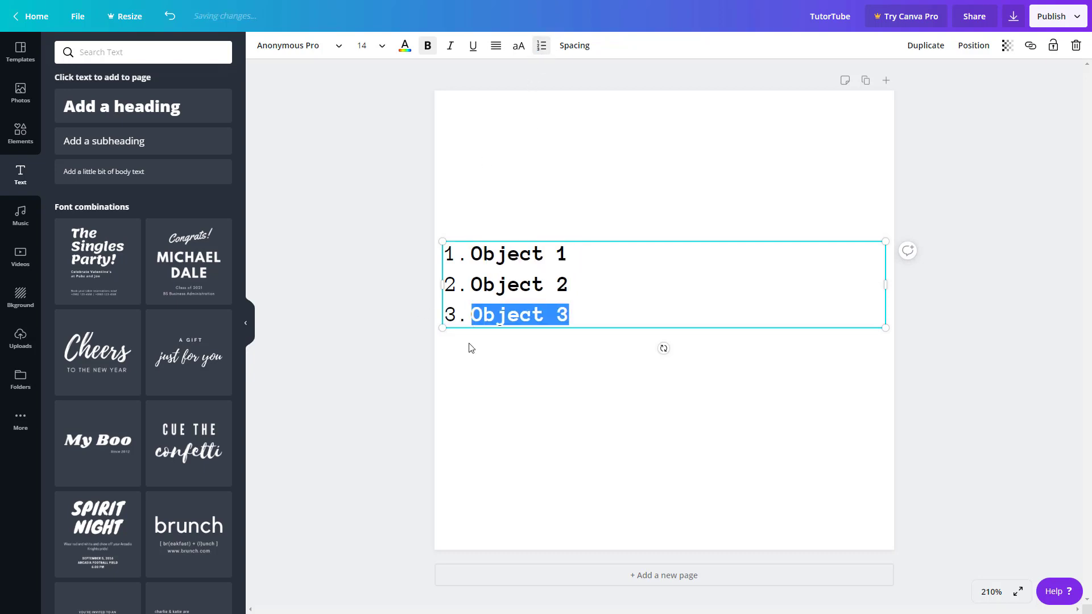
left_click(473, 322)
left_click(472, 313)
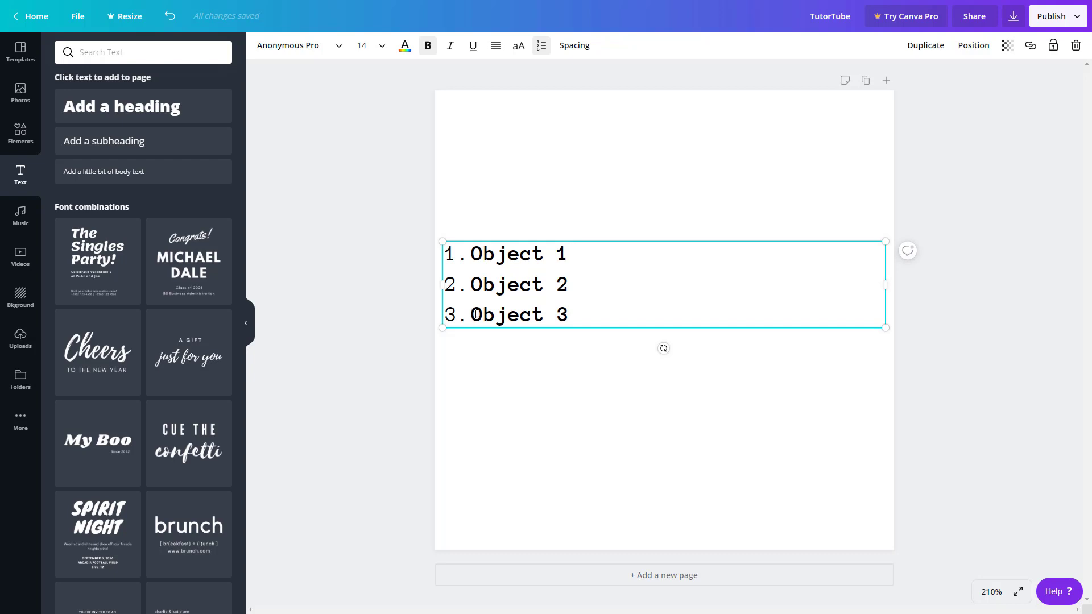
- Nest Object 3 under Object 2, add sub-items 'fgfgfg' and 'dfgdf', indenting 'dfgdf' to a third level
key("Tab")
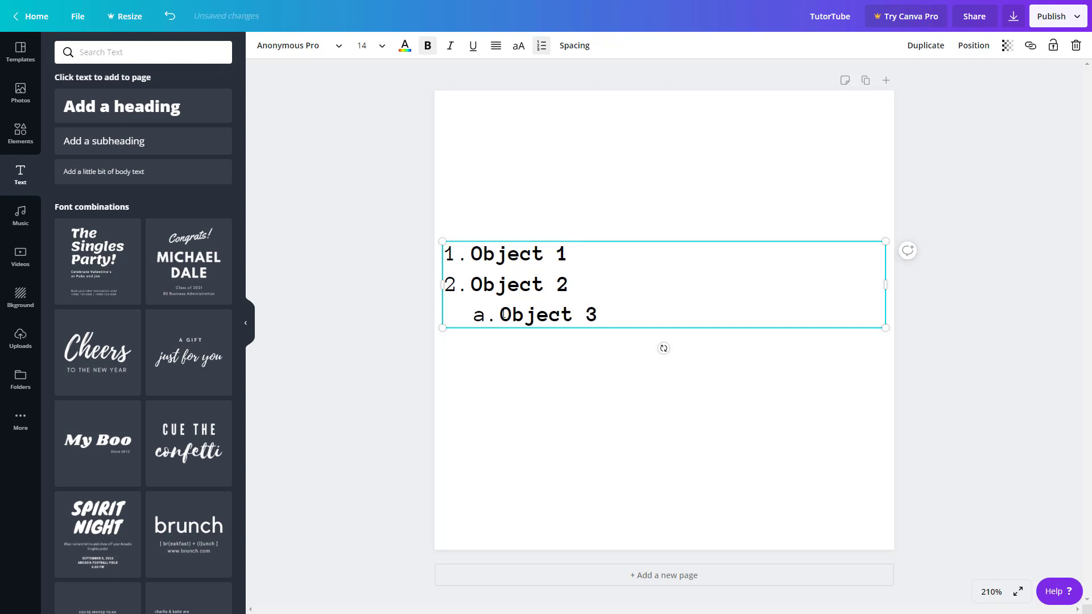
key("shift+Tab")
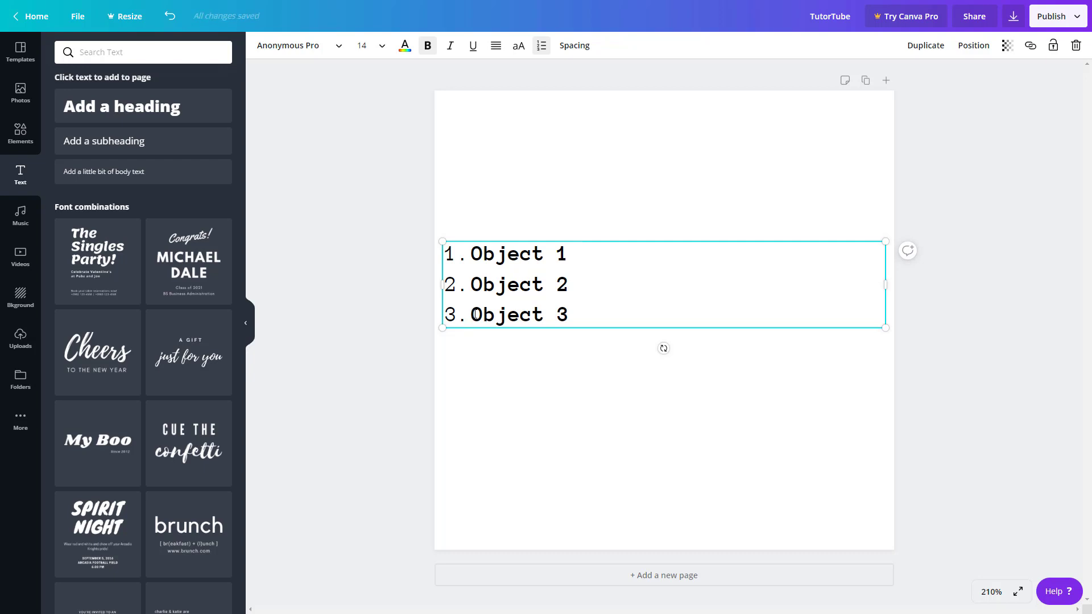
key("Tab")
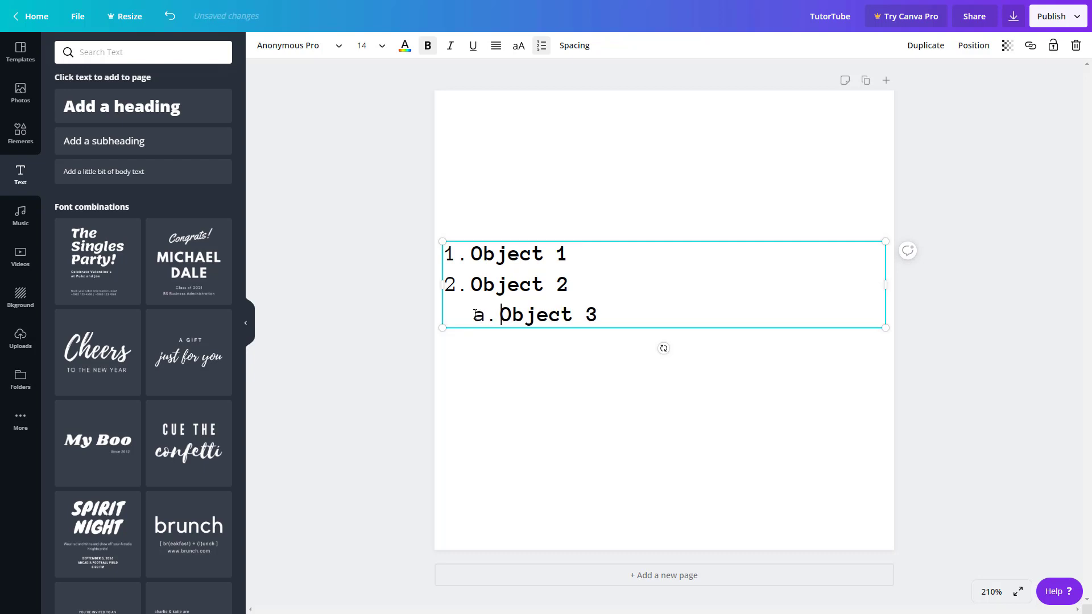
key("Return")
type("fgfgfg")
key("Return")
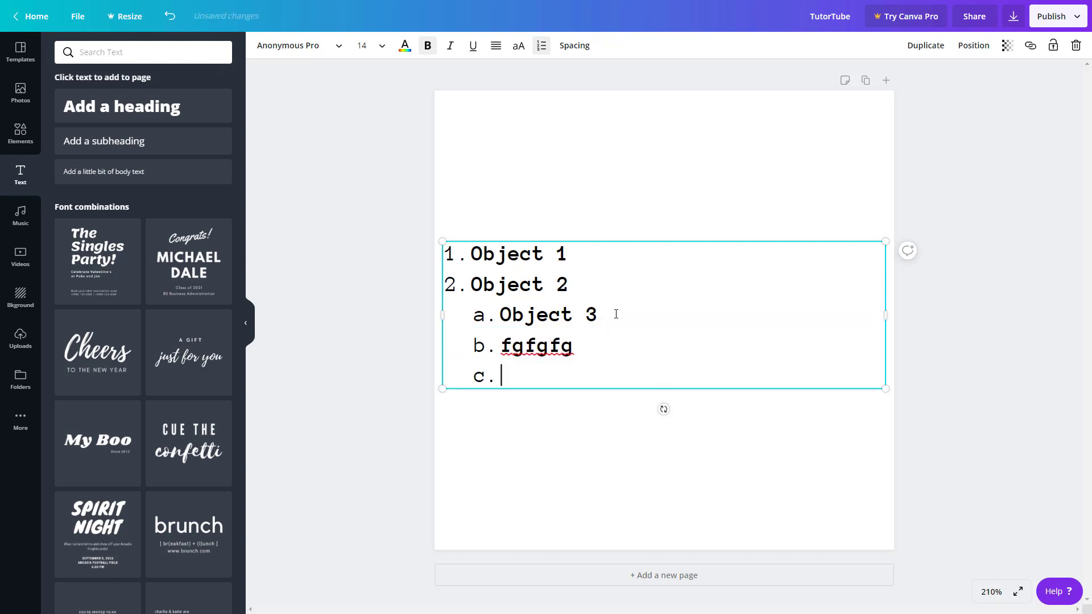
type("dfgdf")
left_click(501, 377)
key("Tab")
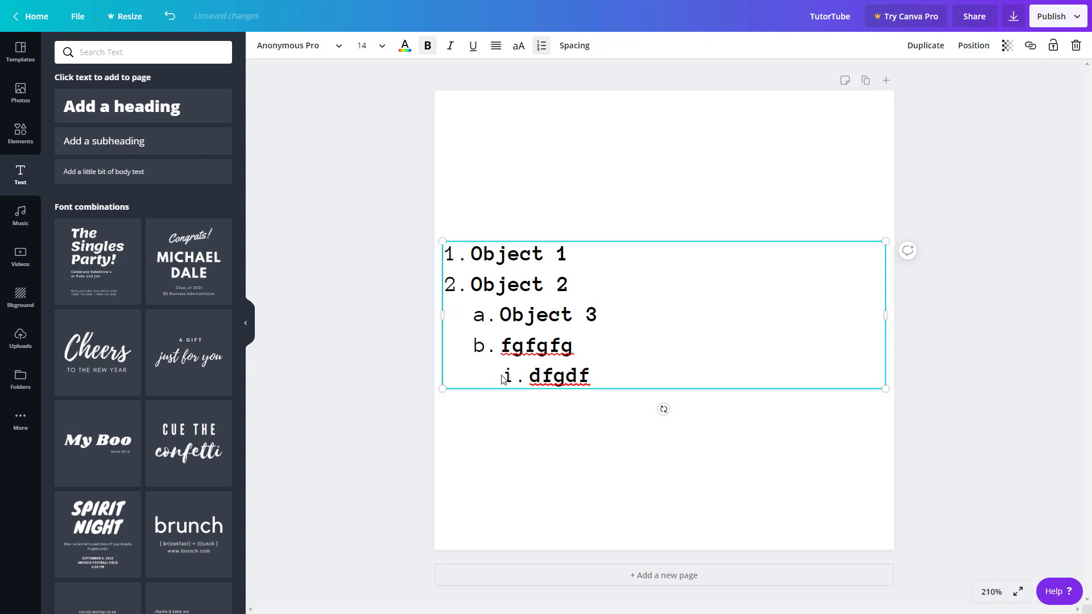
- Add 'dfgdfgdfgd' as a lettered sub-item under Object 1
left_click(593, 257)
key("Return")
type("dfgdf")
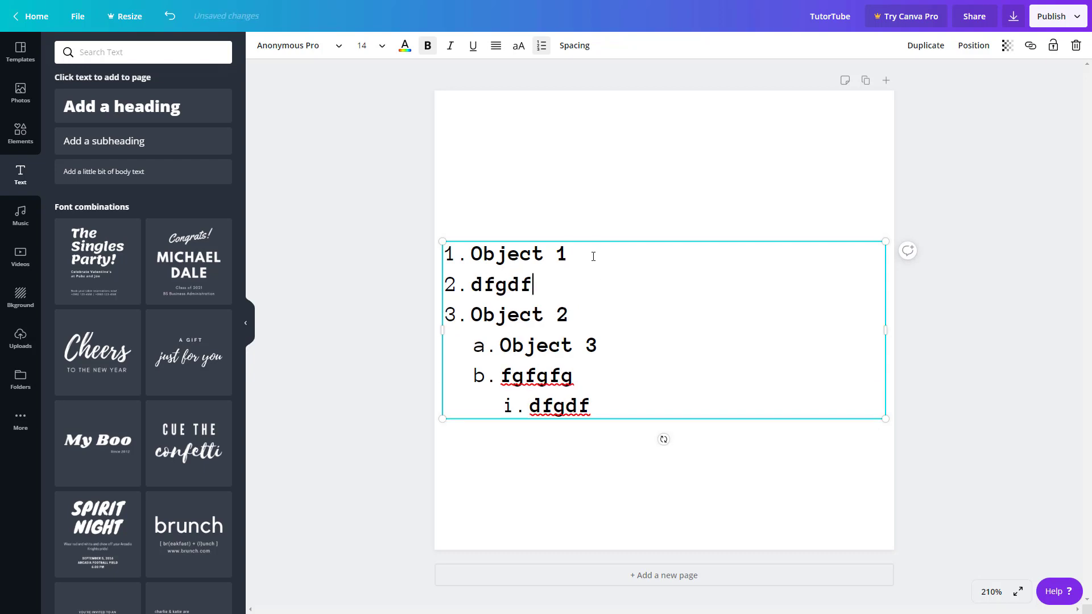
type("gdfgd")
left_click(473, 284)
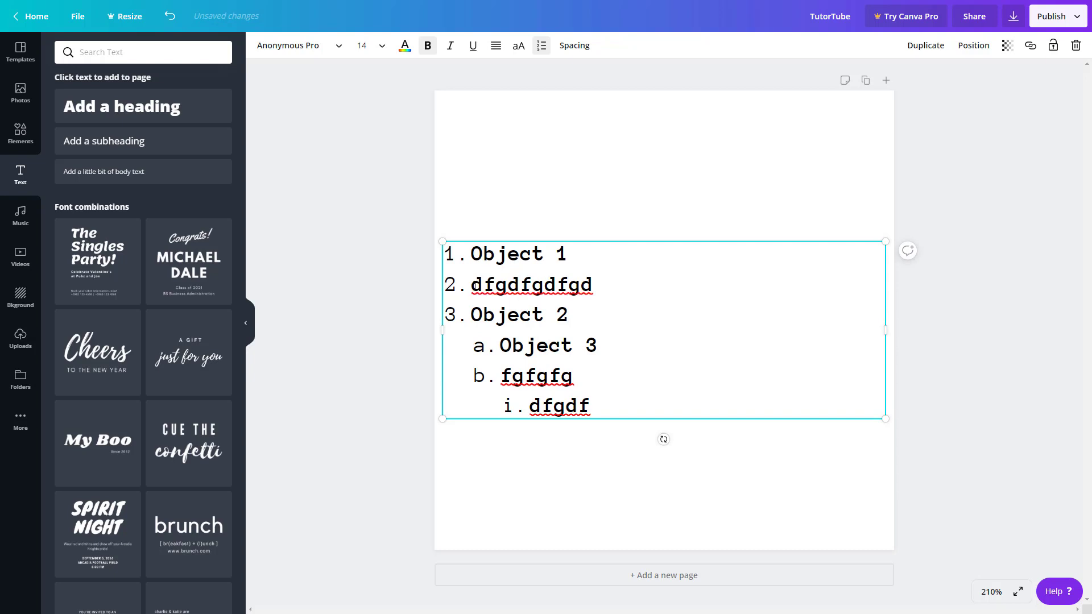
key("Tab")
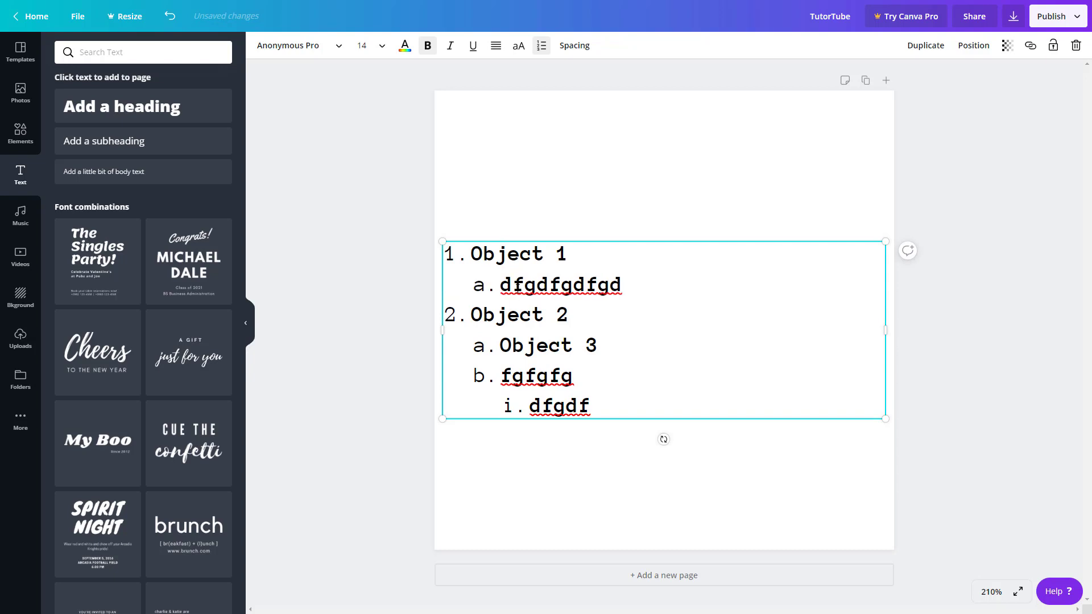
- Add 'gfhfhg' and 'fghfgh' below it and indent both to the roman-numeral level
left_click(643, 285)
key("Return")
type("gfhf")
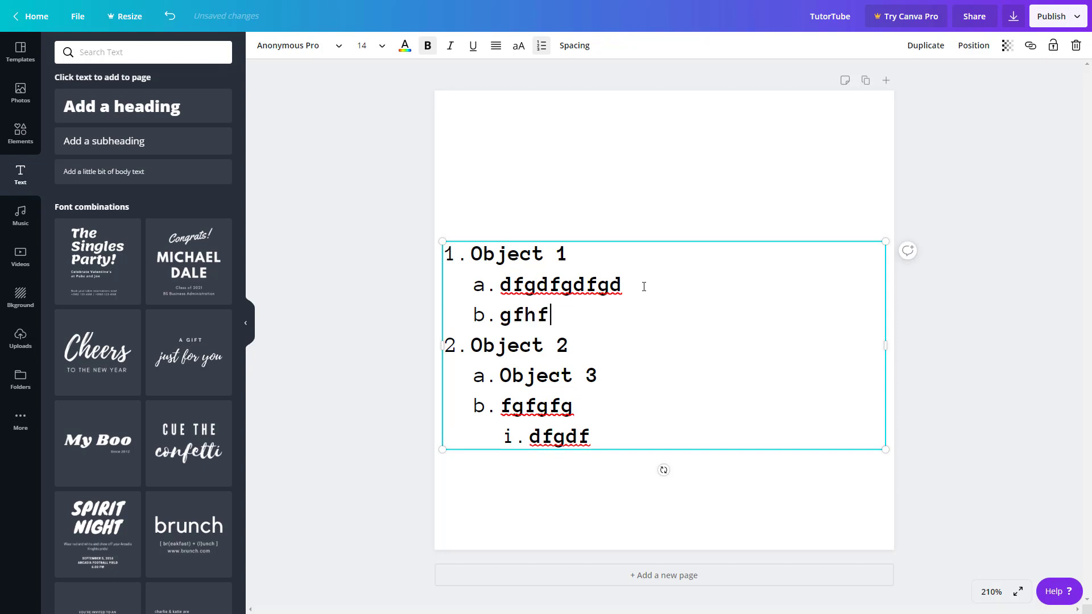
type("hg")
key("Return")
type("fghfgh")
left_click(500, 317)
key("Tab")
left_click(504, 359)
key("Tab")
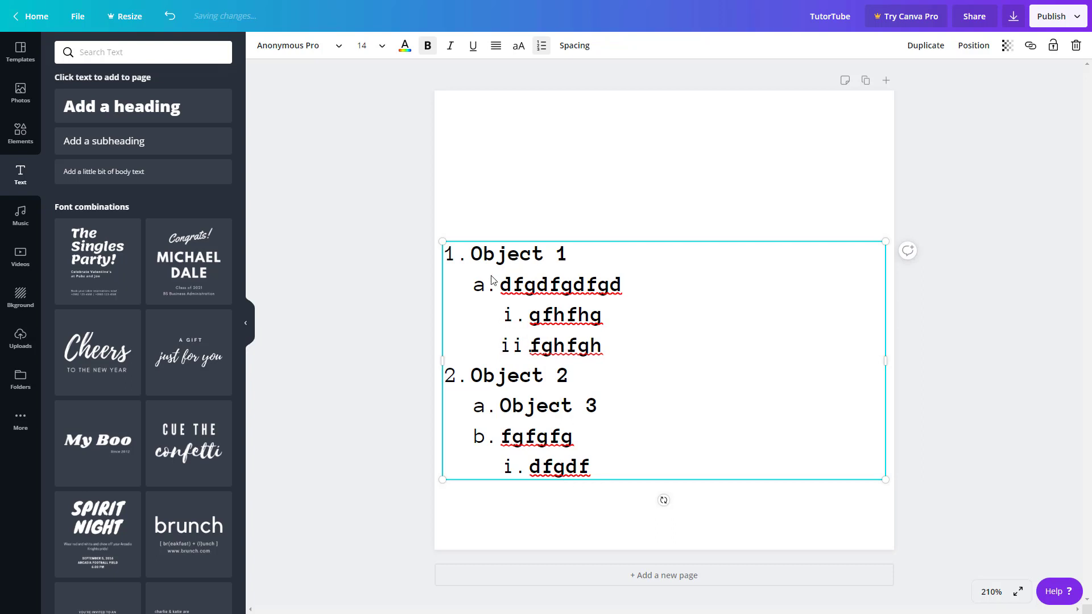
- Promote 'gfhfhg' to main numbered item 2
left_click(480, 250)
left_click(524, 285)
left_click(554, 317)
left_click(535, 316)
key("Tab")
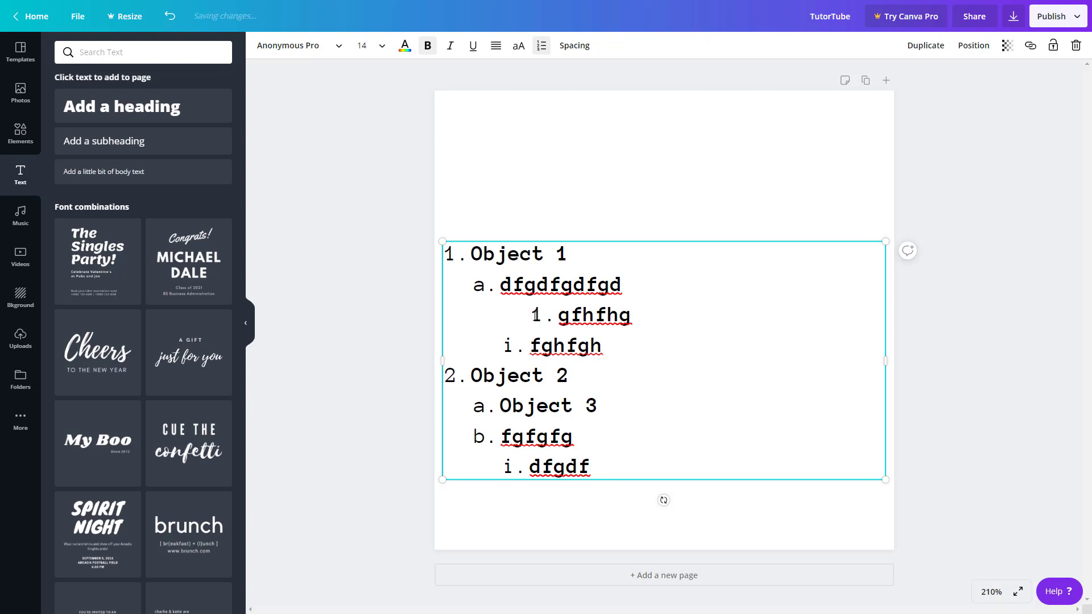
key("shift+Tab")
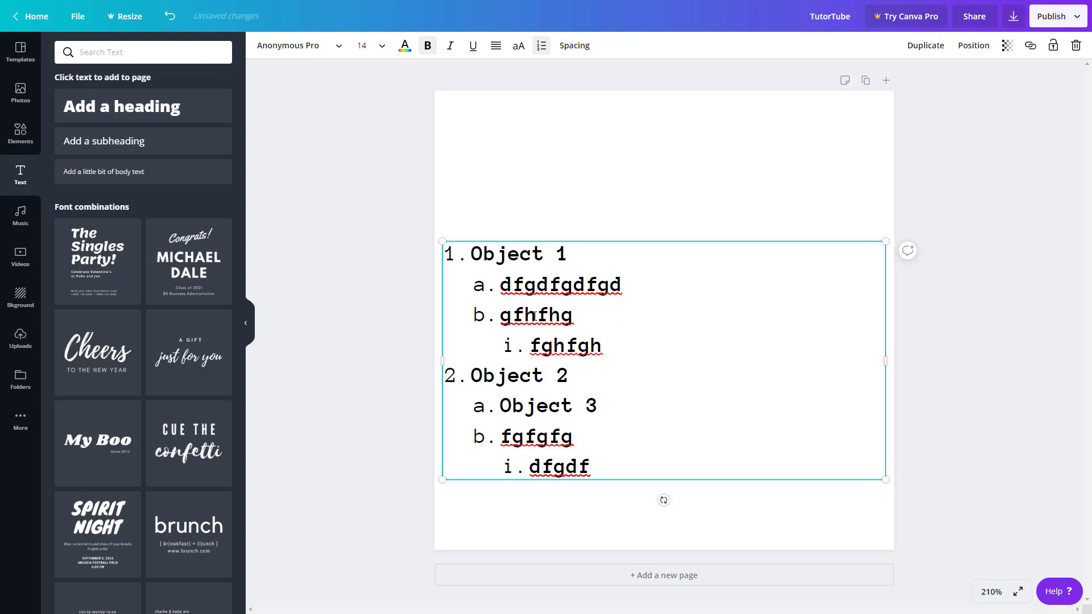
key("shift+Tab")
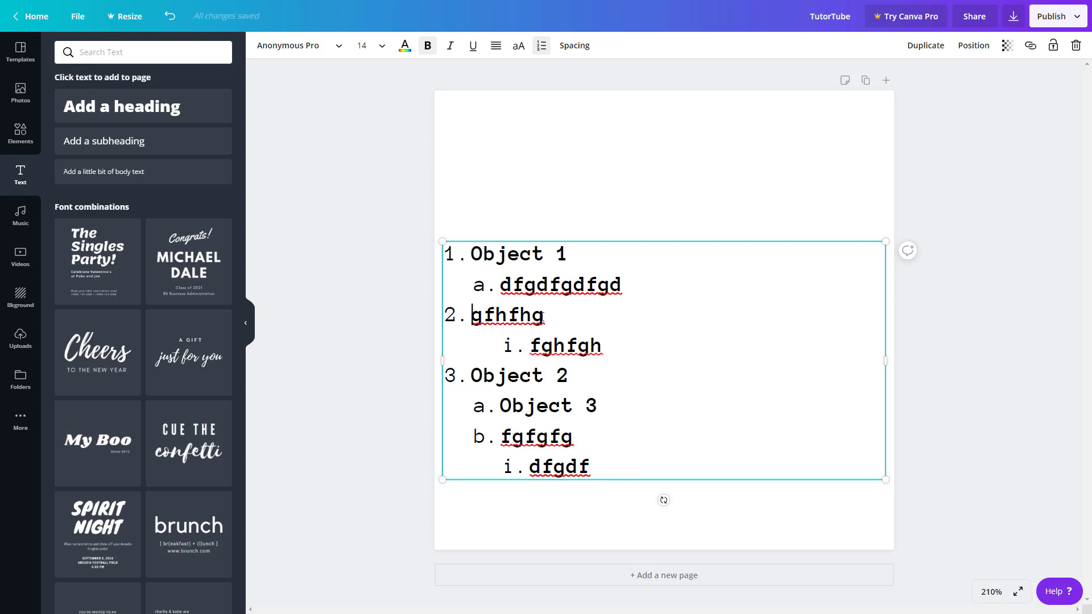
- Cycle the whole list through no markers and bullets back to numbering, then move it higher
left_click_drag(604, 466, 470, 252)
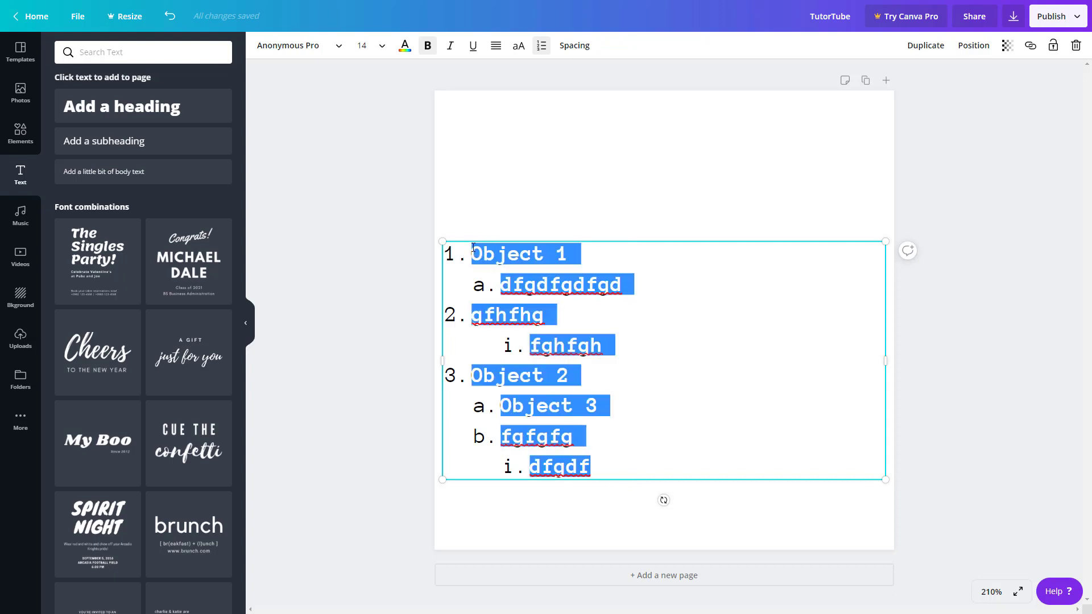
left_click(543, 48)
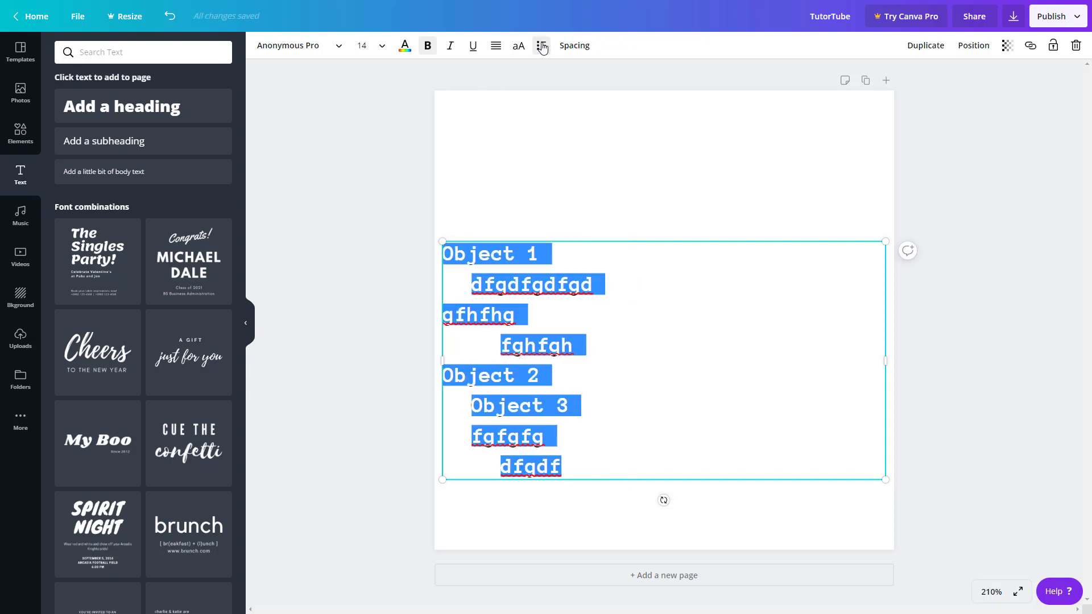
left_click(543, 48)
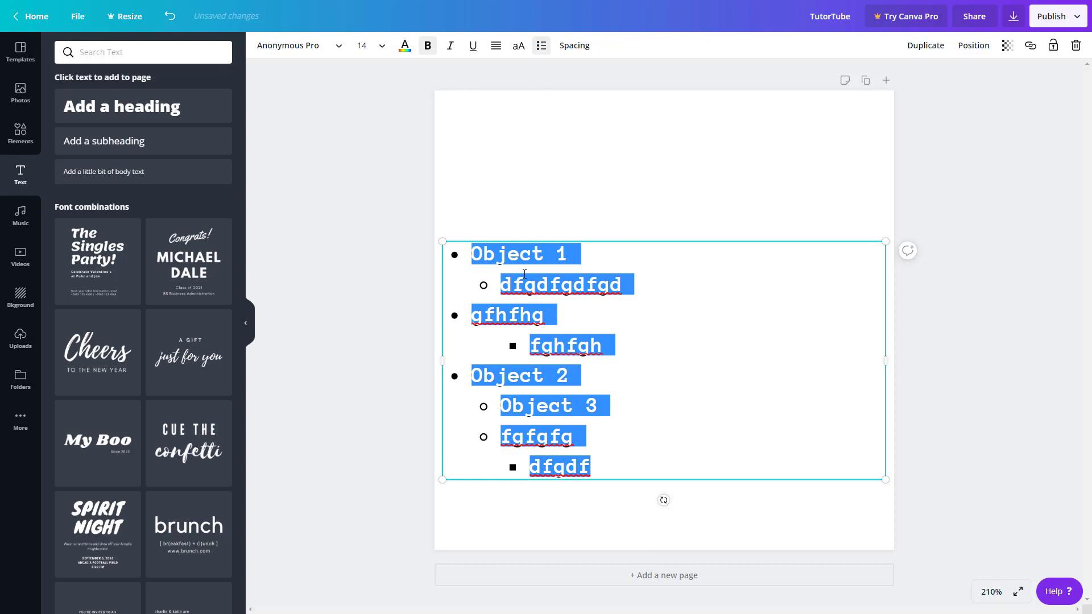
left_click(538, 50)
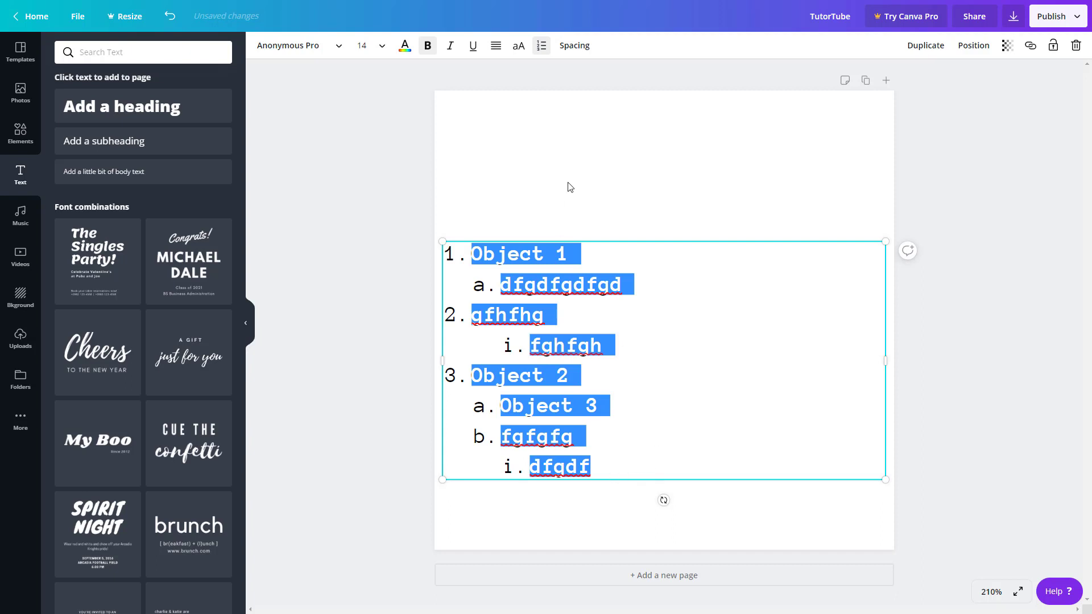
left_click_drag(545, 239, 545, 176)
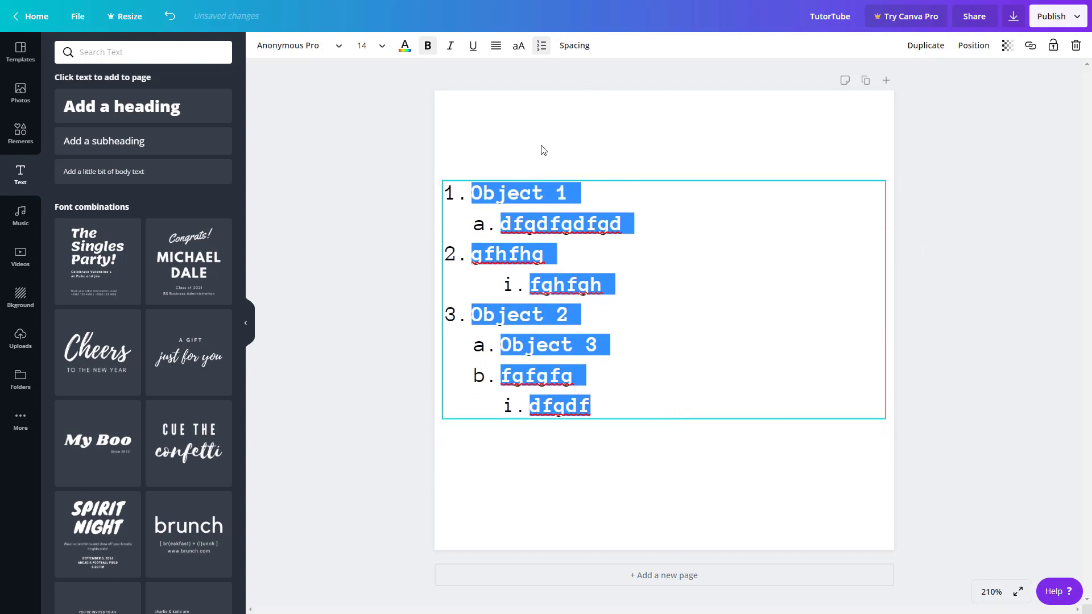
- Give the list letter spacing 74 and line height 1.34
left_click(576, 45)
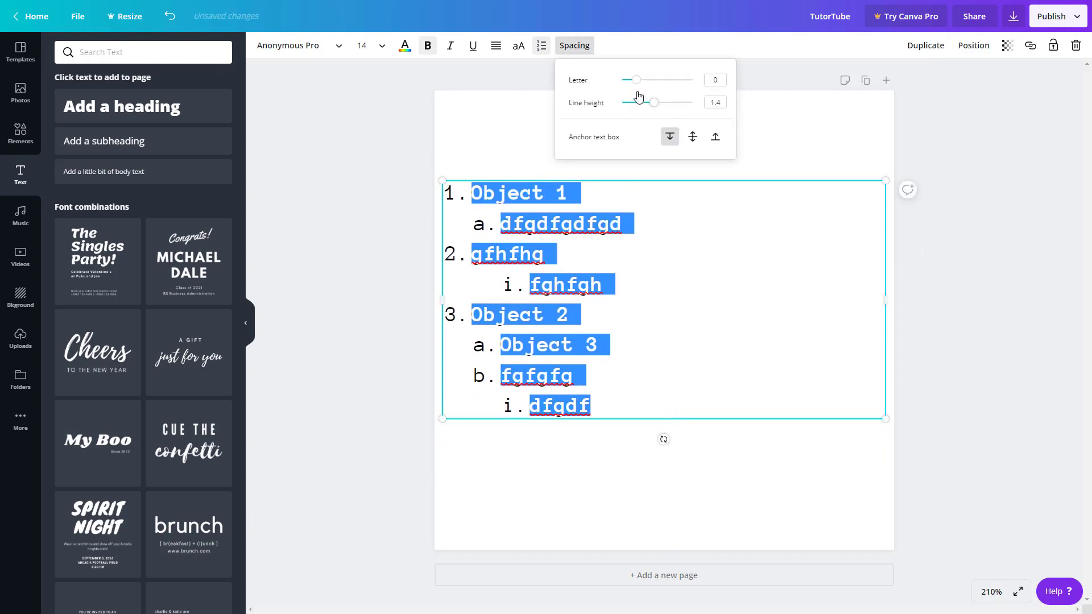
mouse_move(638, 82)
left_mouse_down()
mouse_move(684, 84)
mouse_move(603, 89)
mouse_move(674, 88)
mouse_move(640, 91)
left_mouse_up()
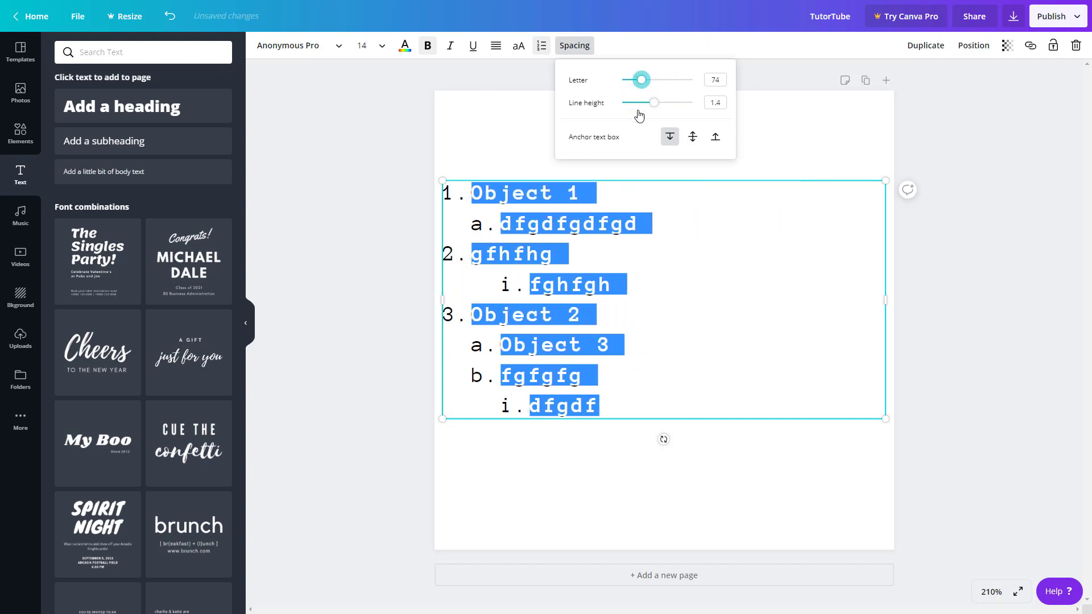
mouse_move(653, 108)
left_mouse_down()
mouse_move(683, 109)
mouse_move(629, 107)
mouse_move(652, 108)
left_mouse_up()
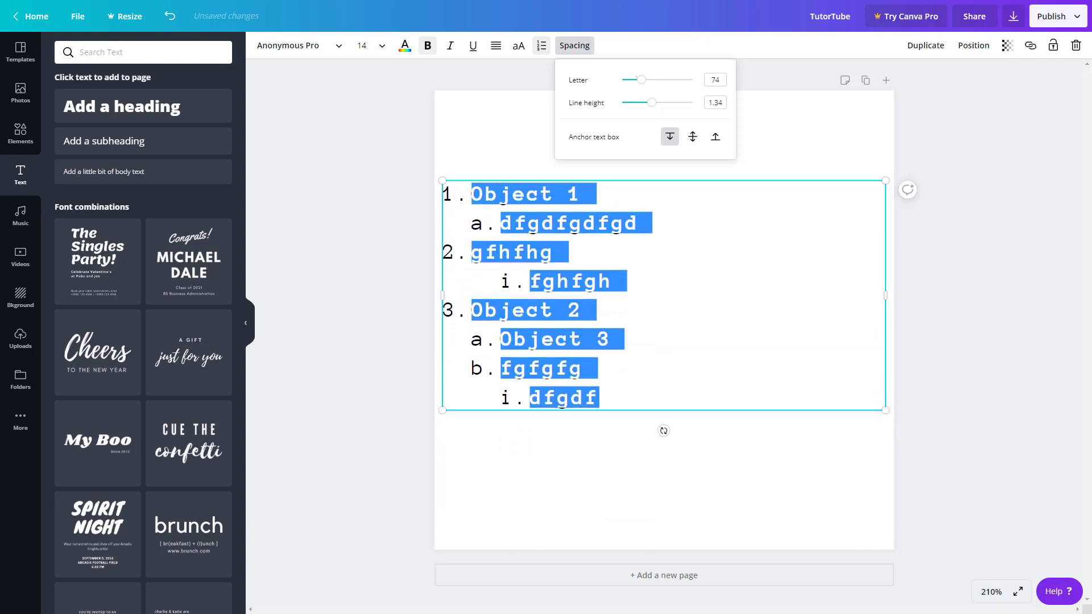
key("Escape")
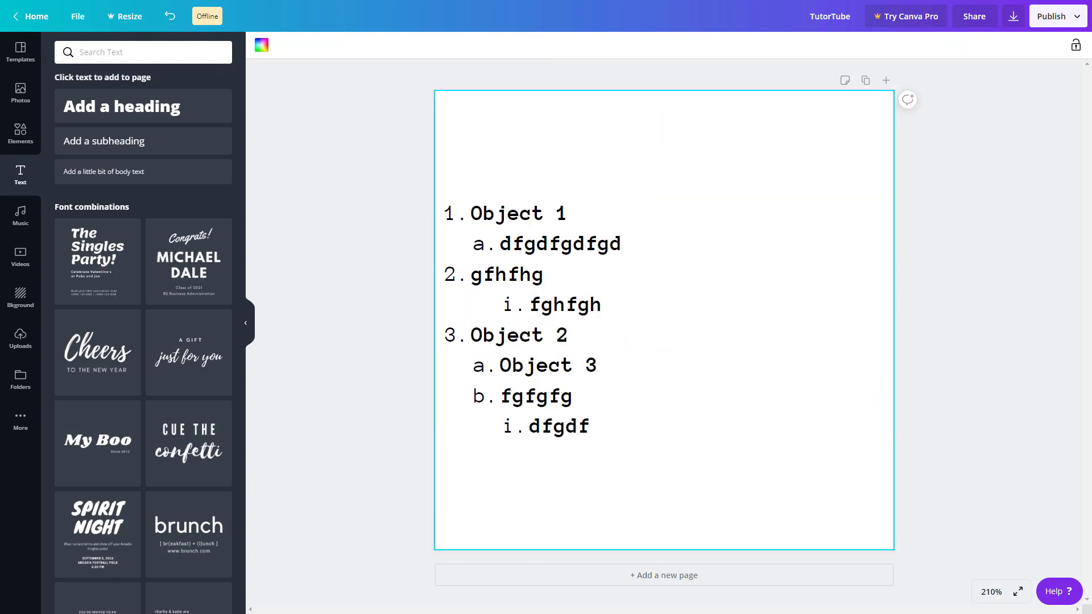